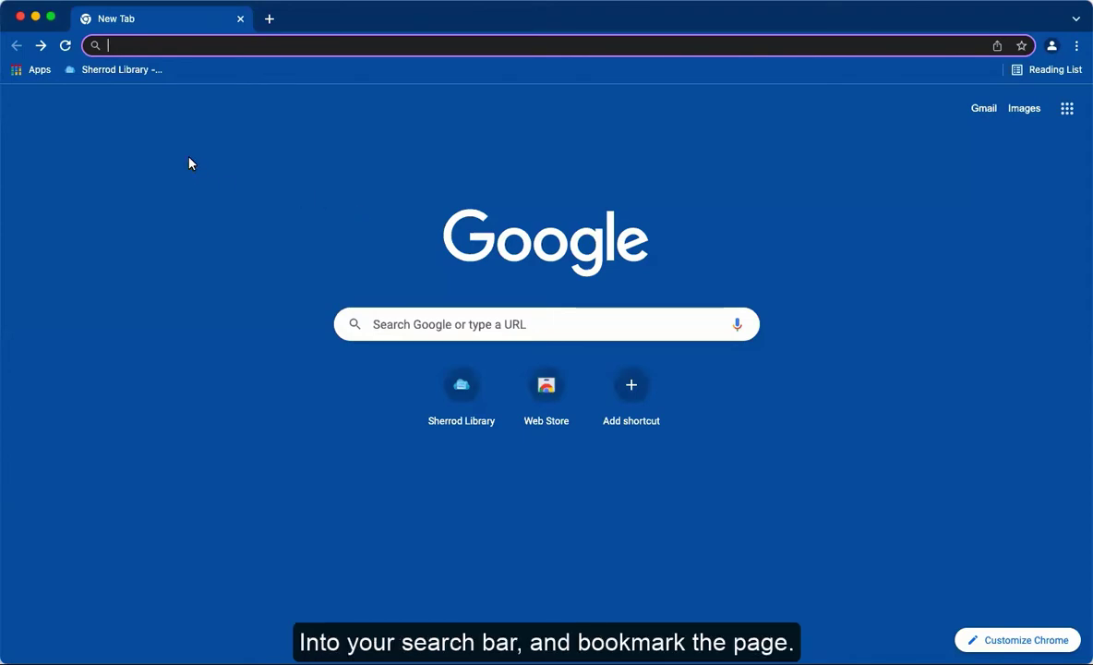
Load the Sherrod Library home page at libraries.etsu.edu/home from the address bar.
type("libraries.etsu.edu")
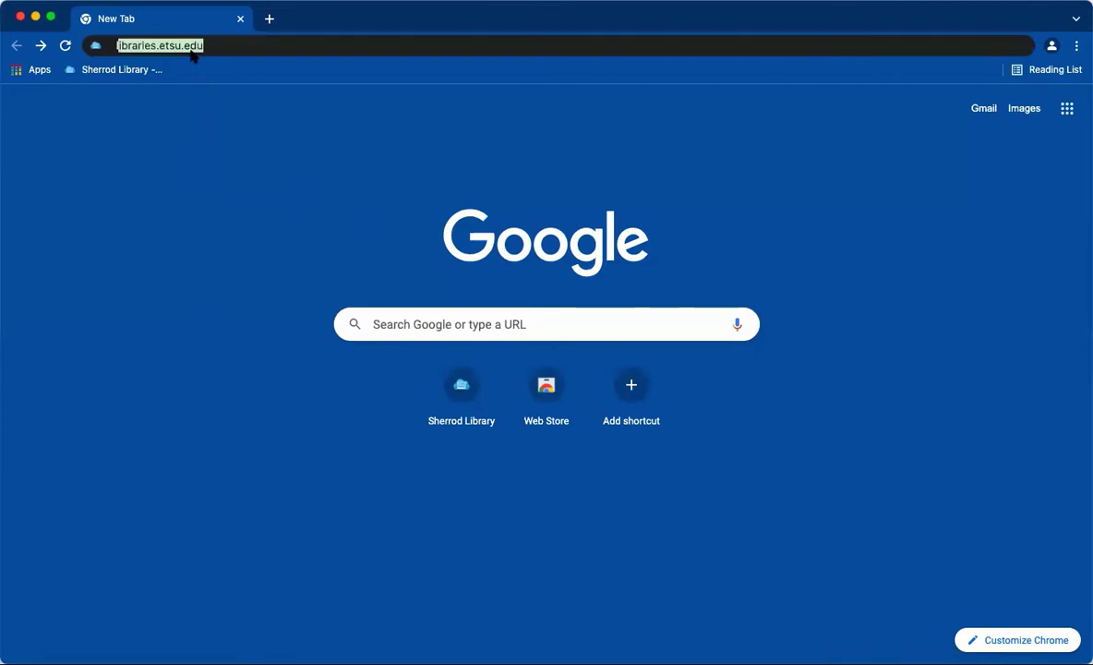
key("Return")
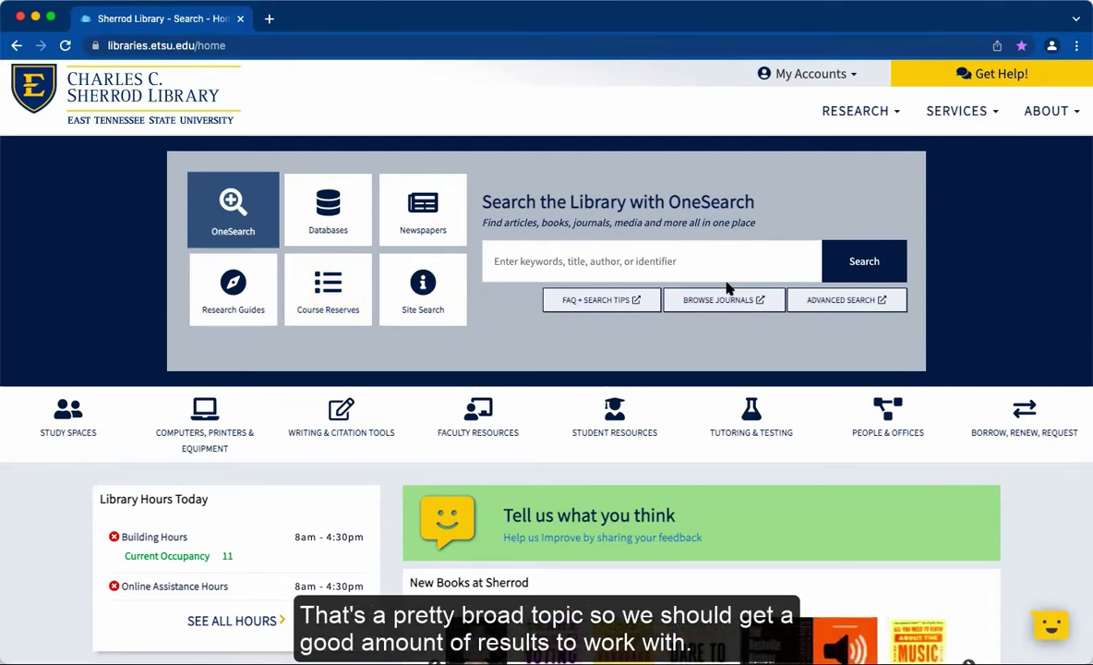
Search OneSearch for 'biodiversity AND Appalachia' to get 1,731 results.
left_click(660, 253)
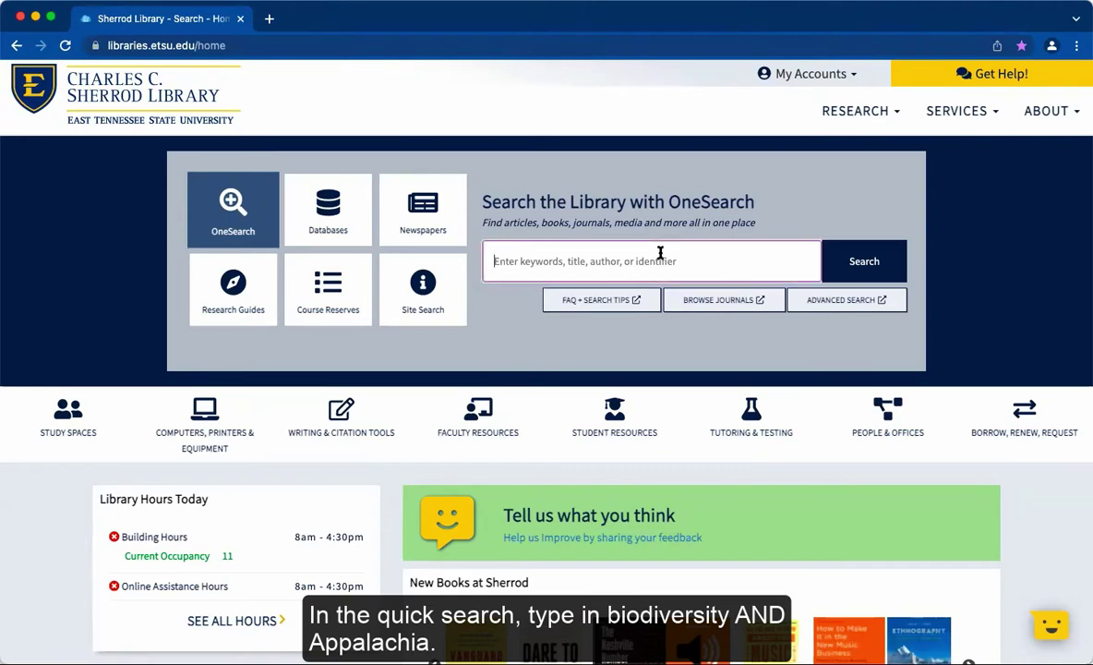
type("bio")
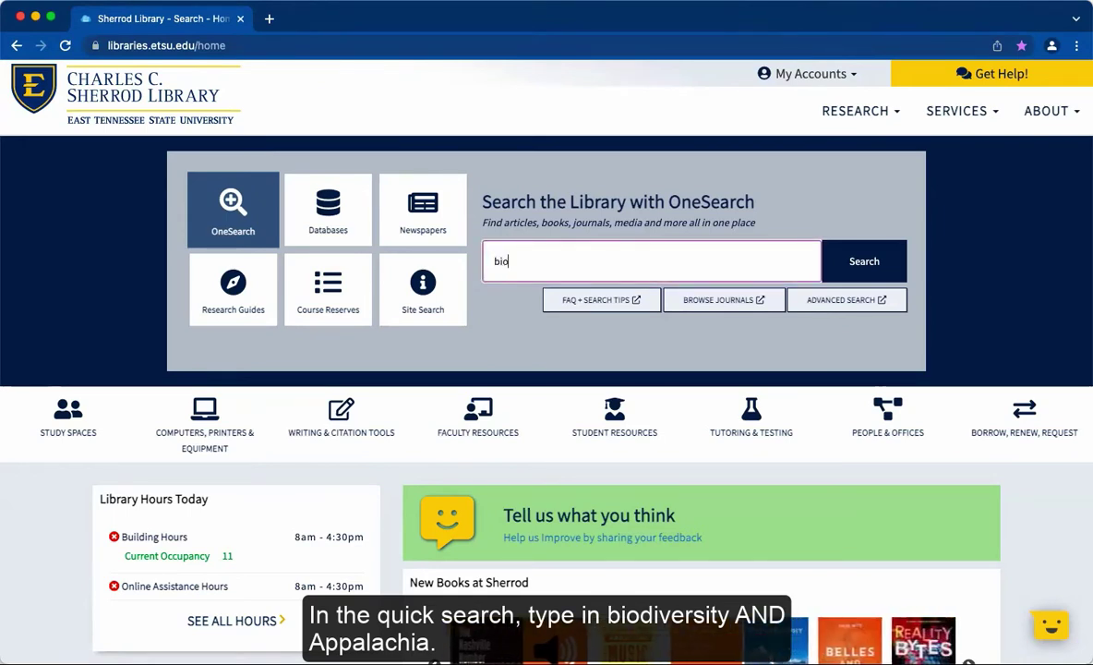
type("diversity AND")
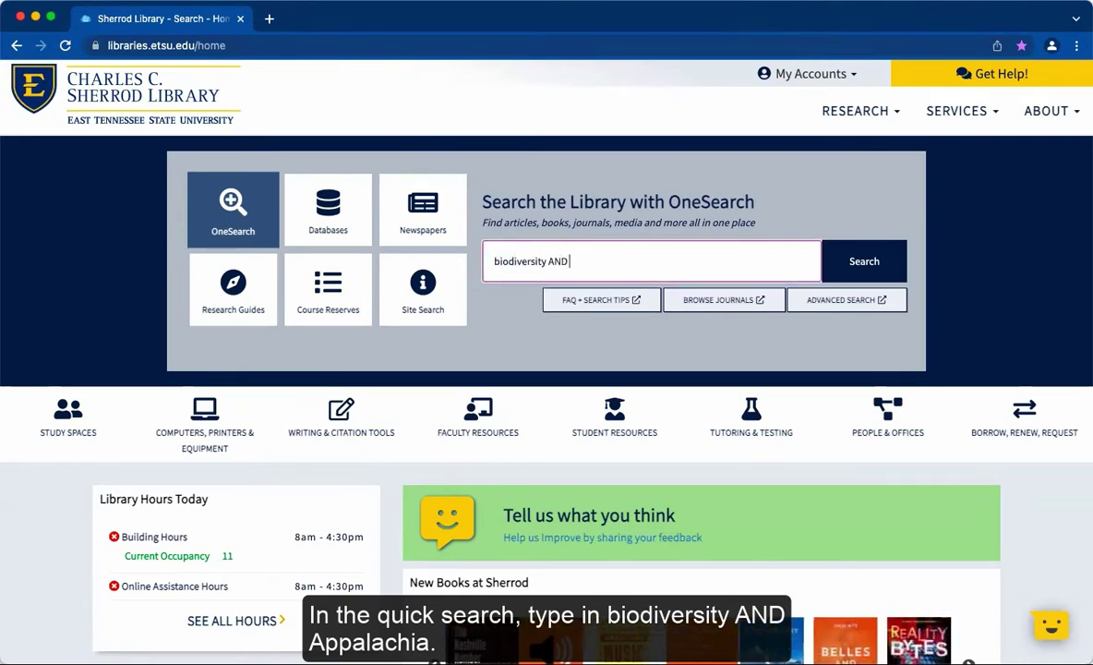
type(" Appa")
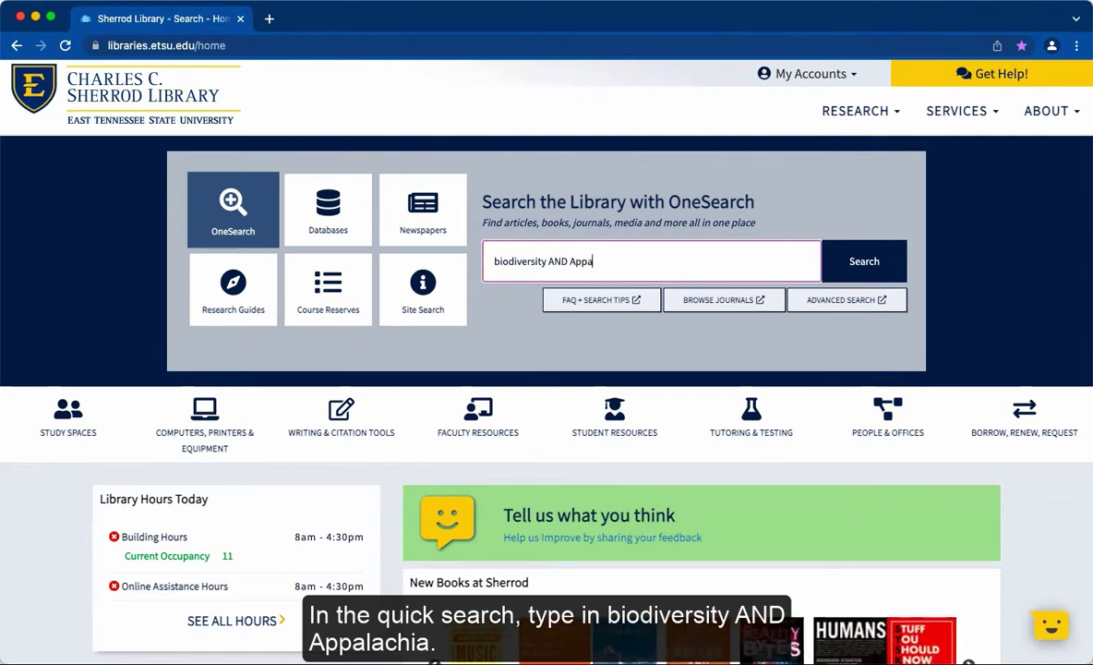
type("lachia")
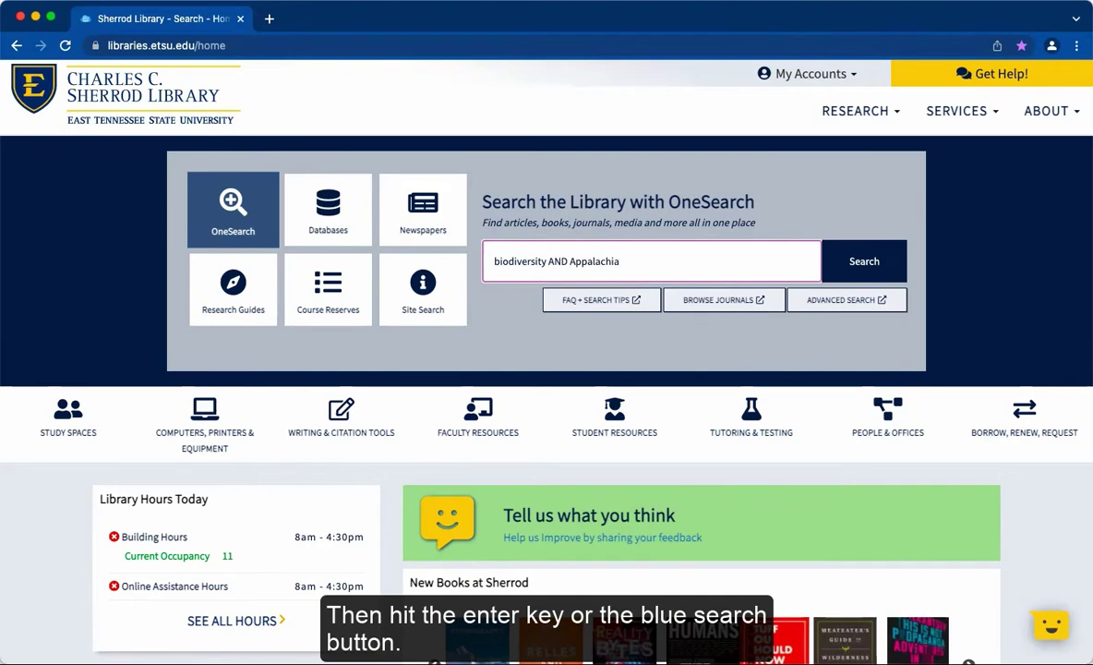
key("Return")
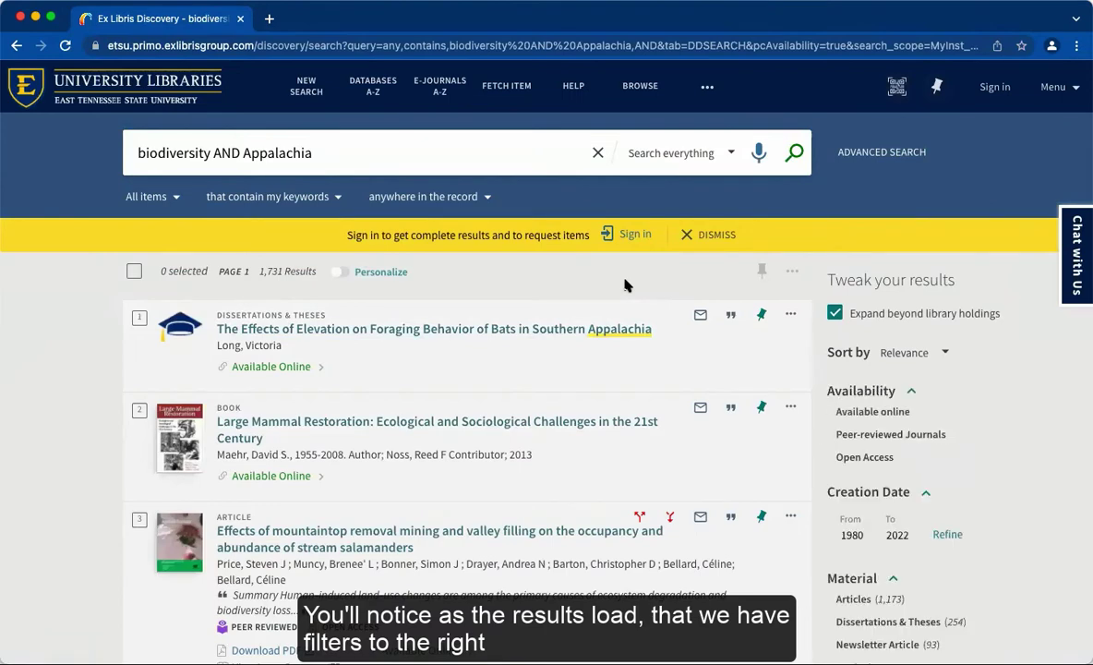
scroll(625, 285, "down", 1)
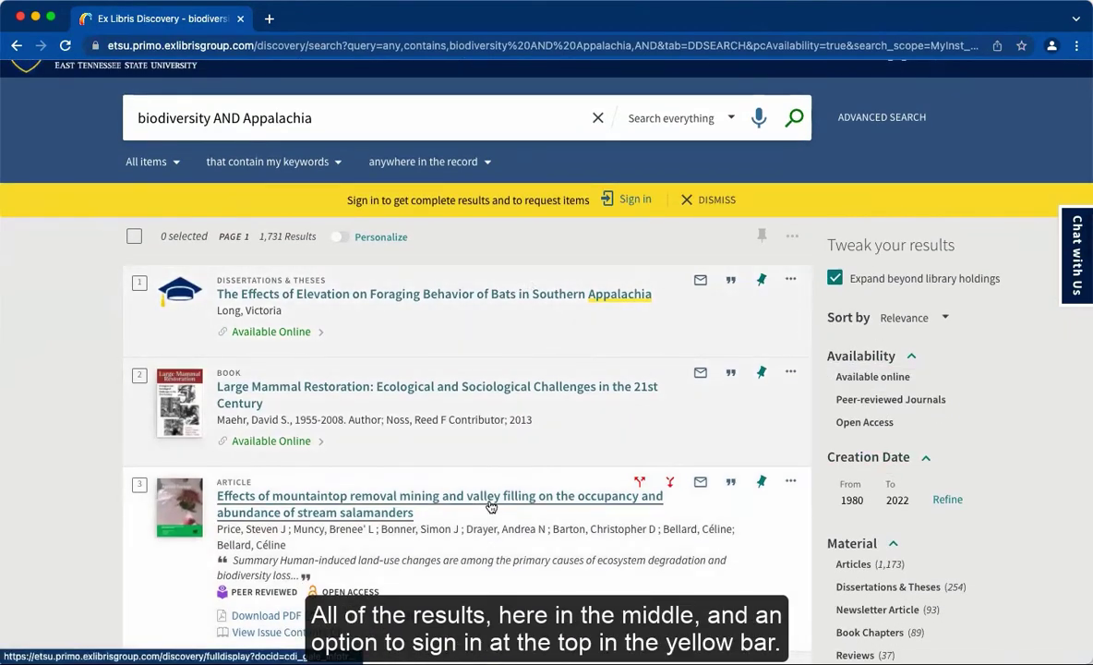
scroll(486, 485, "down", 2)
scroll(488, 502, "up", 3)
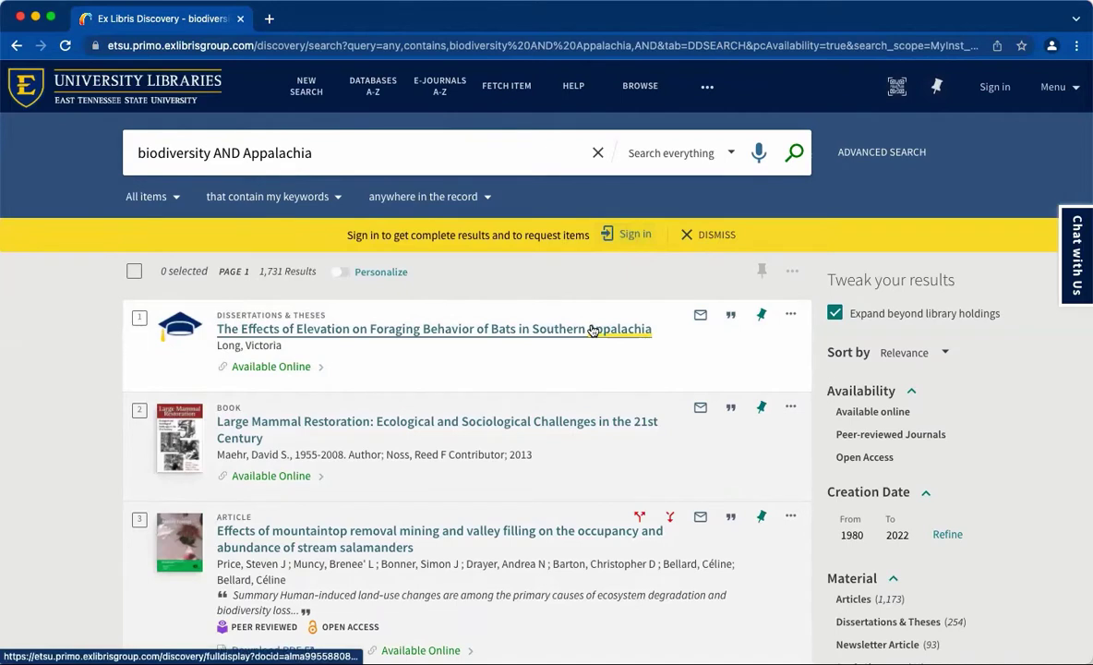
Sign in through OpenAthens as East Tennessee State University with the account credentials.
left_click(621, 238)
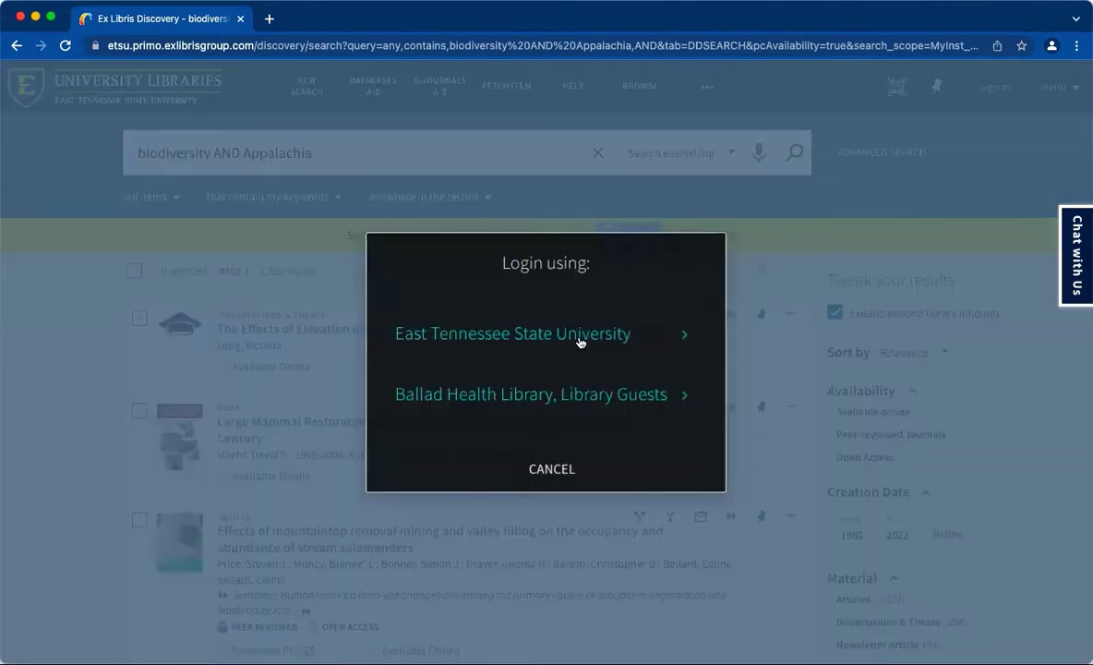
left_click(580, 342)
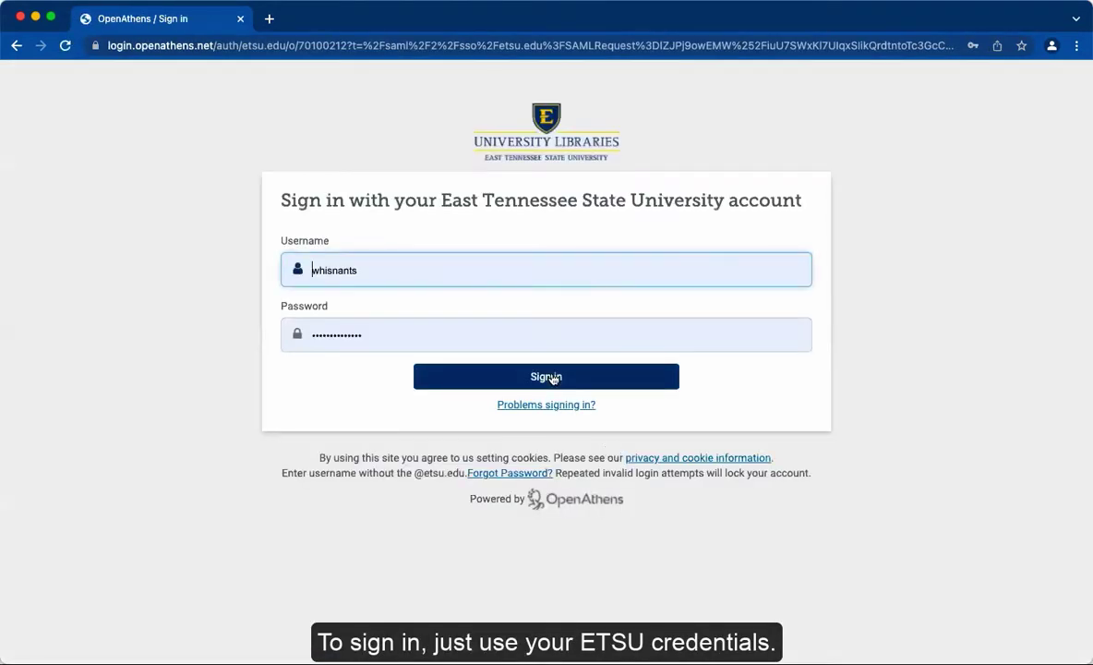
left_click(552, 378)
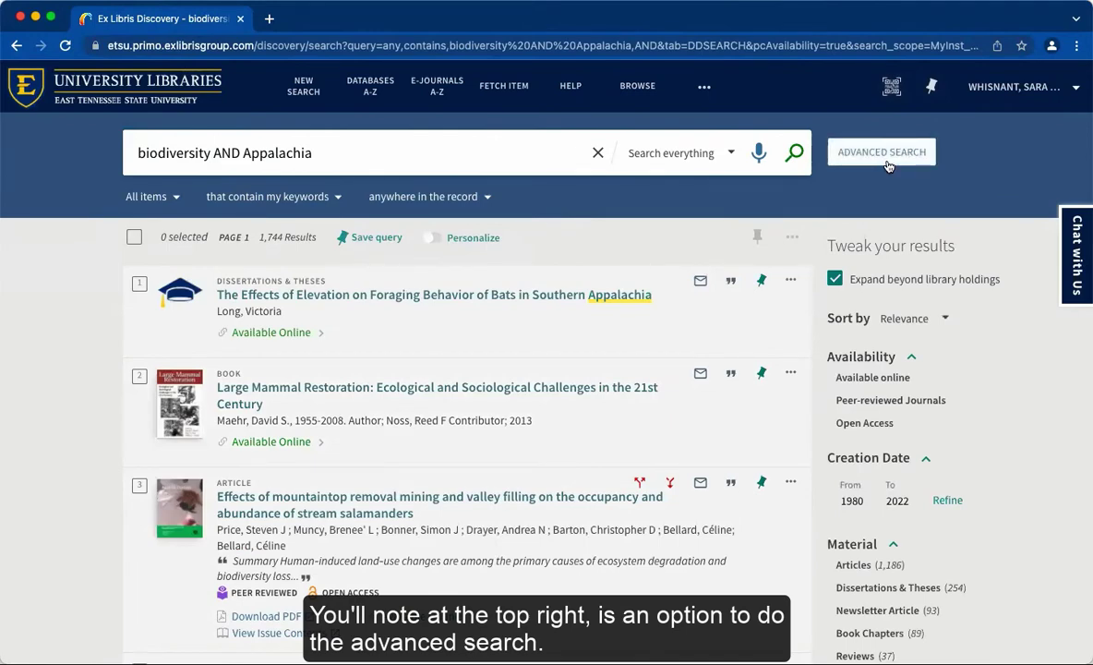
scroll(775, 287, "down", 2)
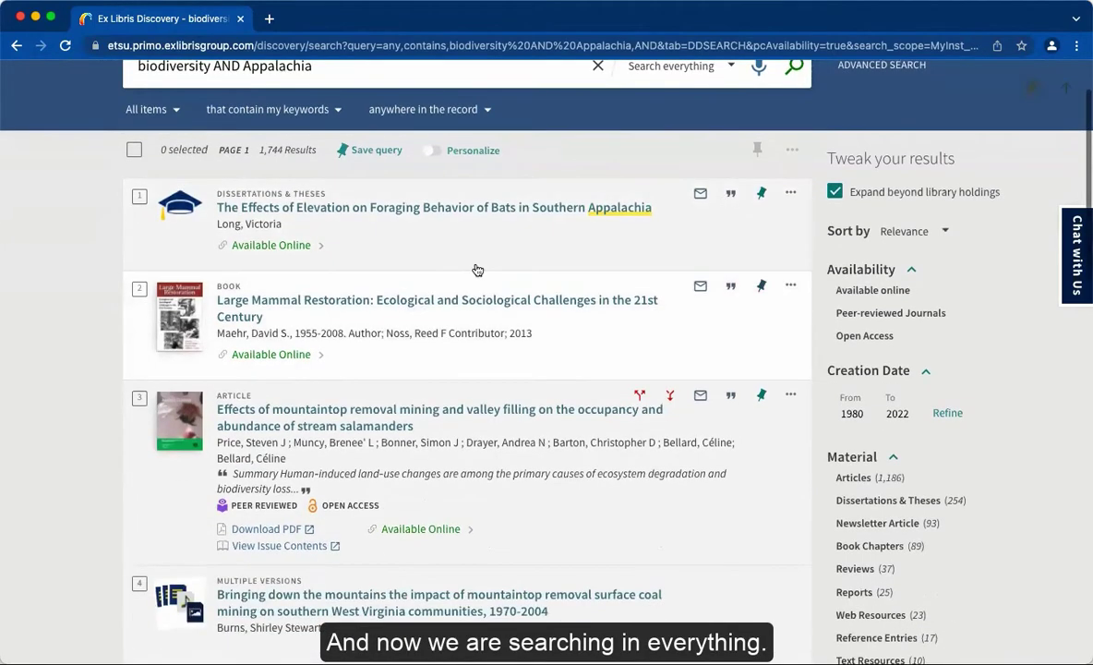
scroll(380, 269, "up", 2)
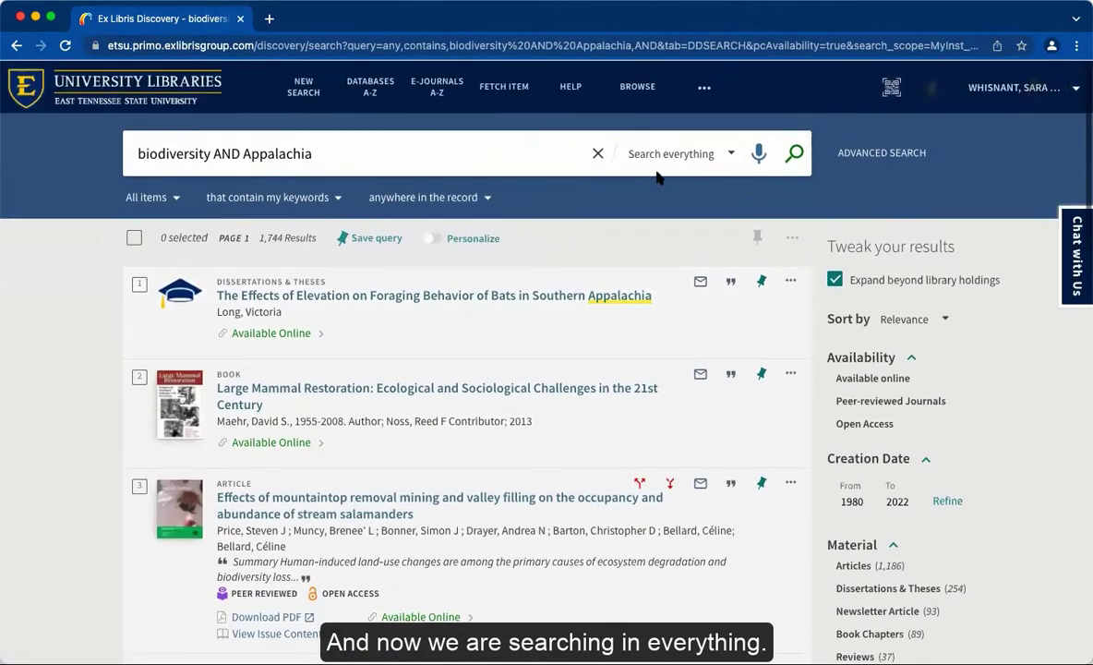
scroll(398, 305, "down", 2)
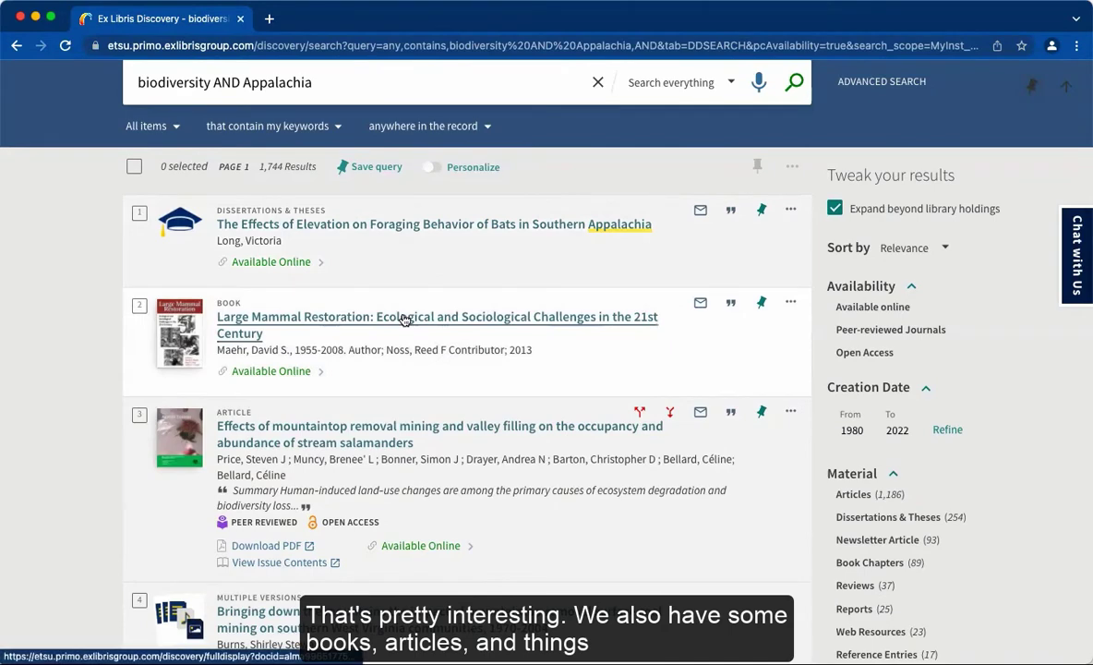
scroll(403, 319, "down", 1)
scroll(403, 319, "down", 4)
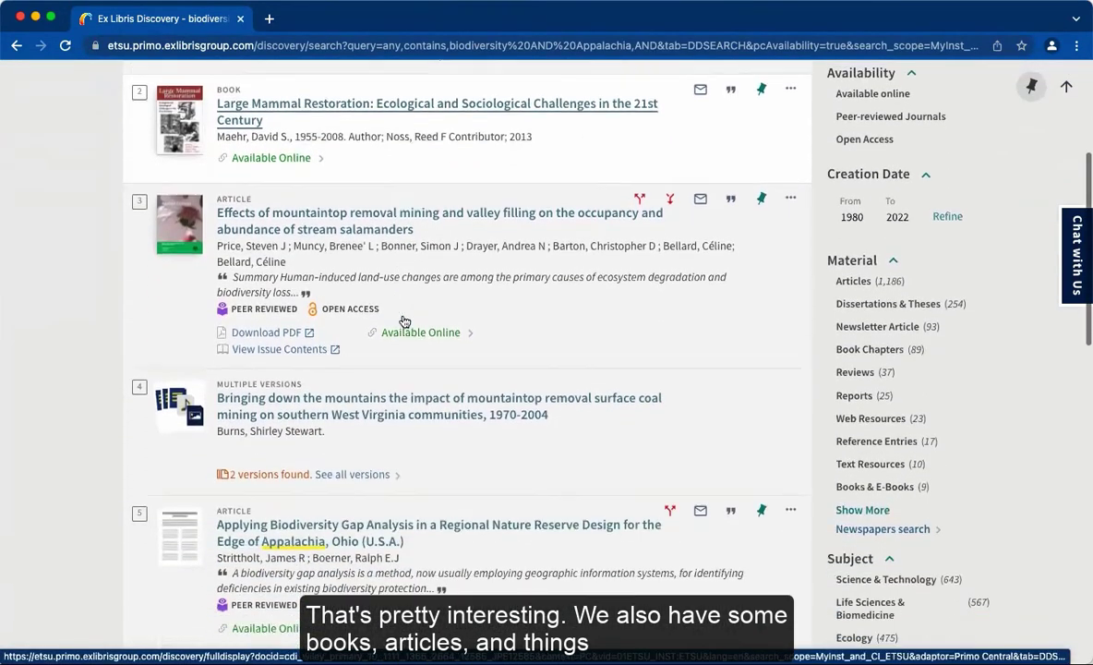
scroll(480, 406, "down", 9)
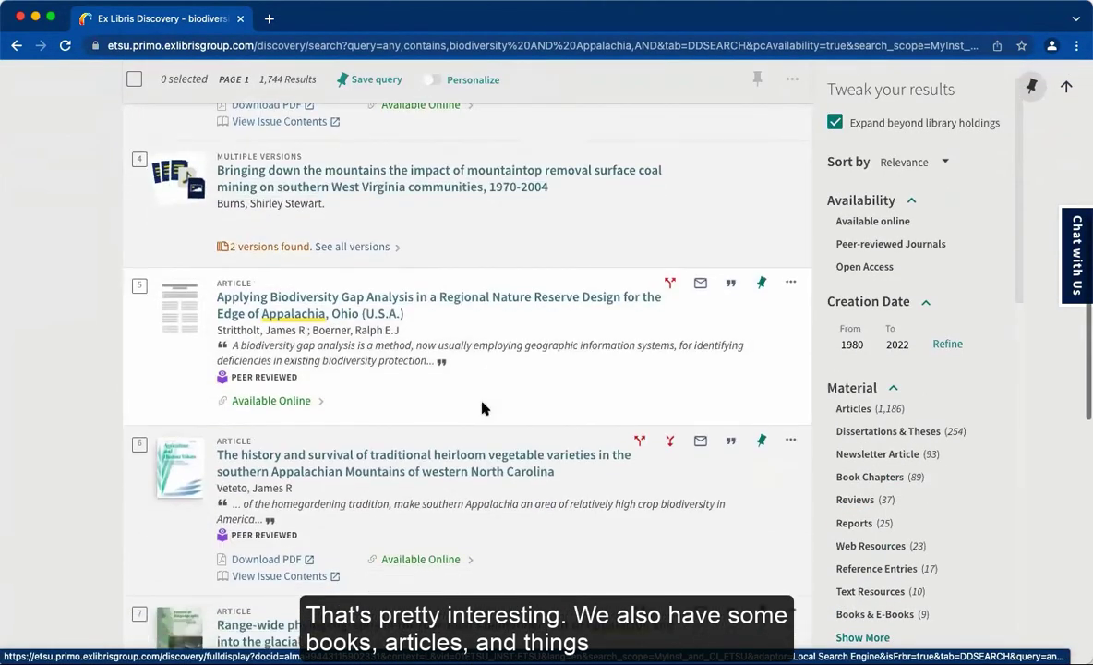
scroll(481, 407, "down", 11)
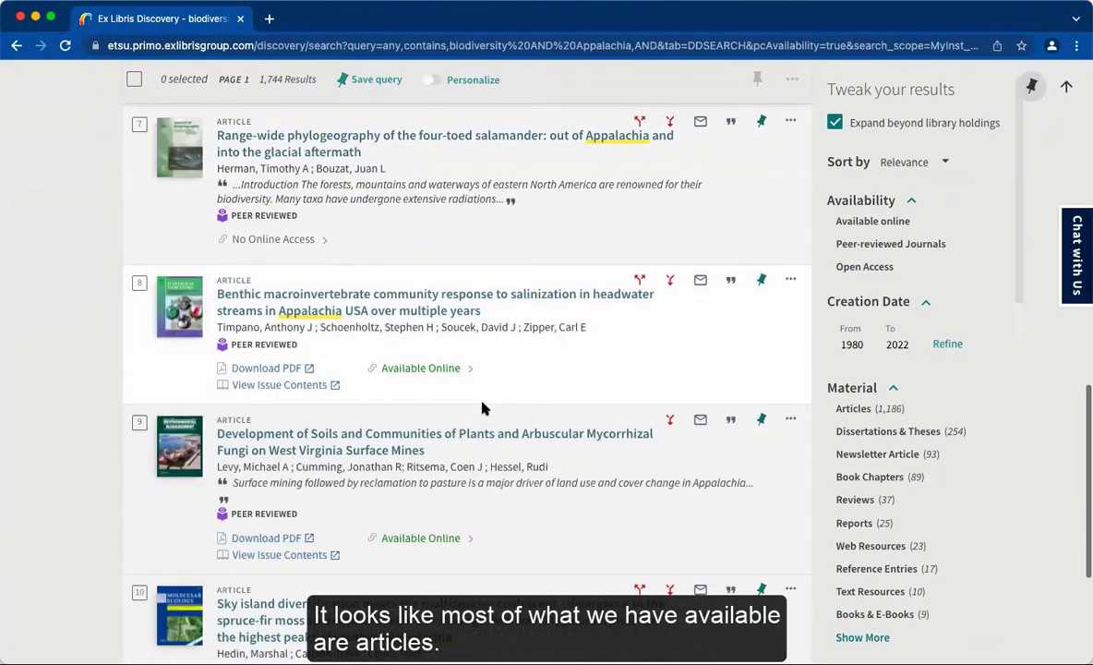
scroll(481, 407, "up", 20)
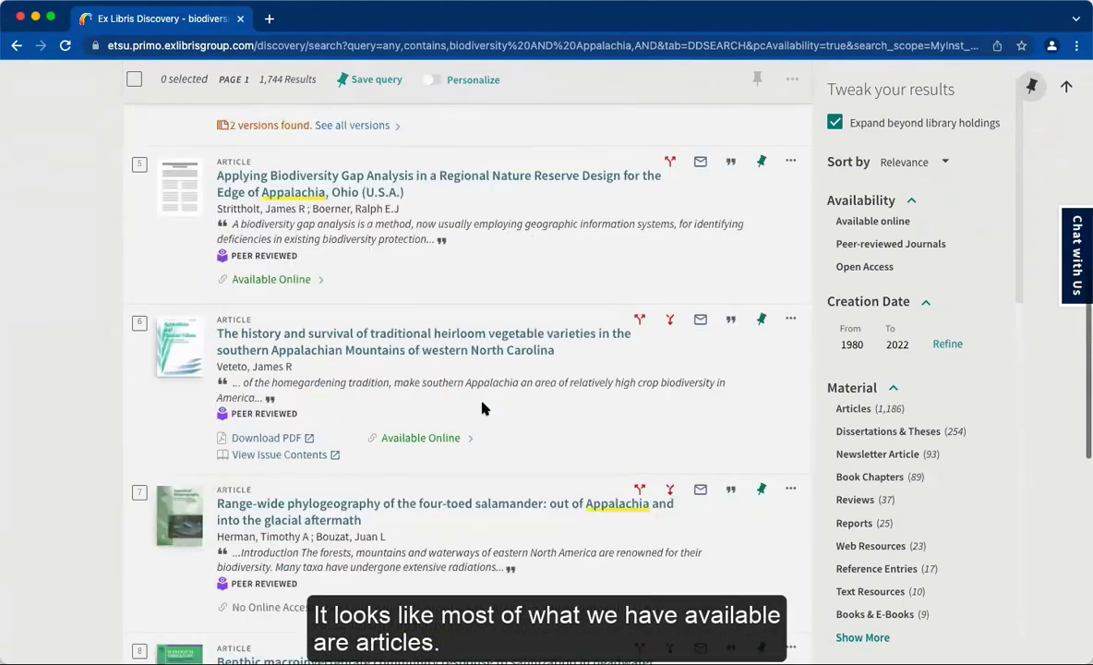
scroll(481, 408, "up", 7)
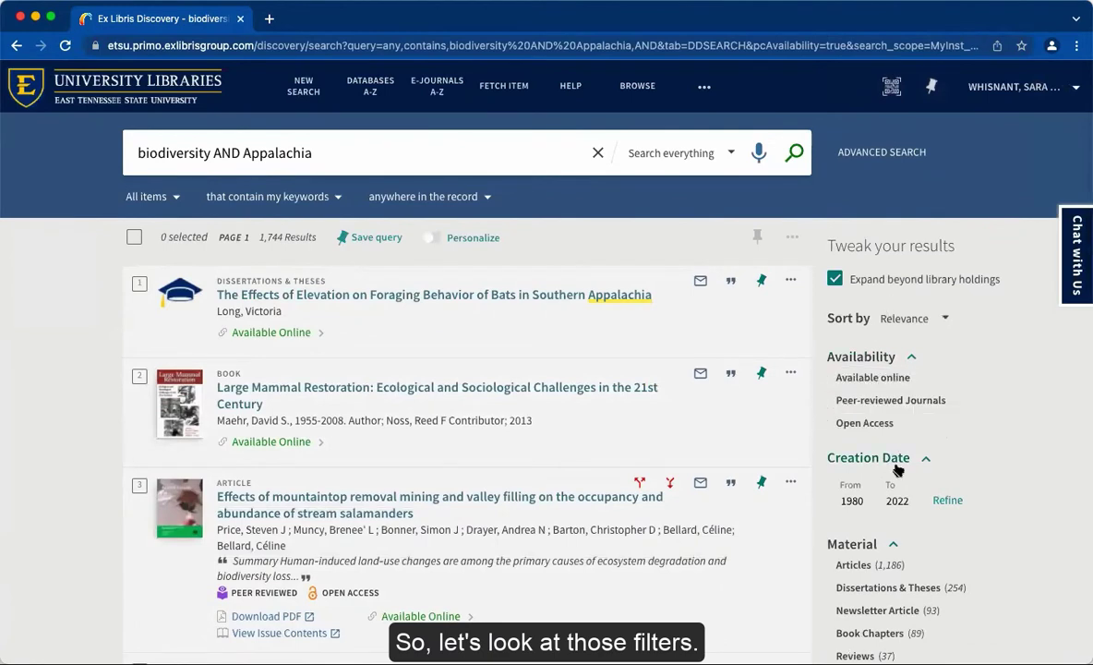
scroll(898, 462, "down", 3)
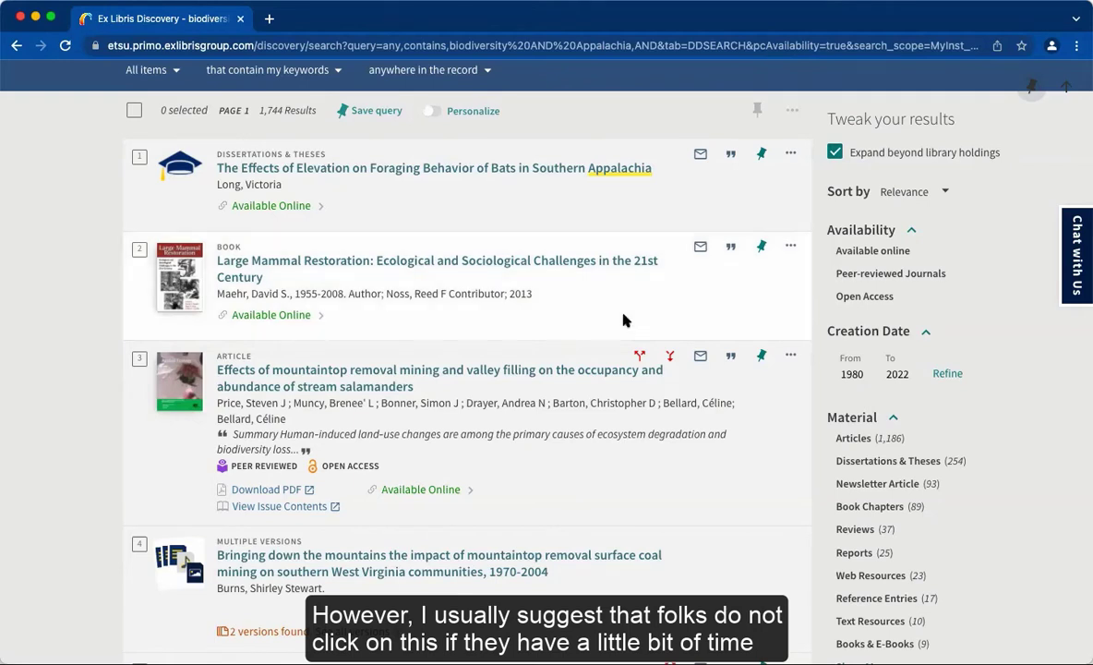
Tick the Peer-reviewed Journals filter under Availability without applying it yet.
left_click(822, 275)
scroll(854, 346, "down", 4)
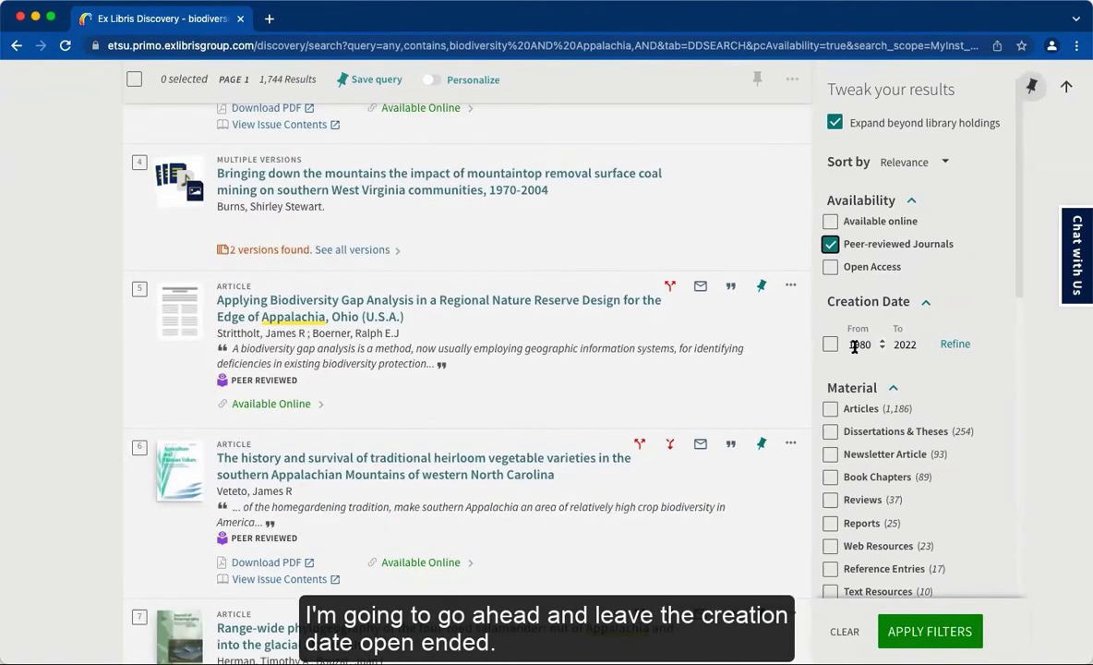
scroll(855, 347, "down", 3)
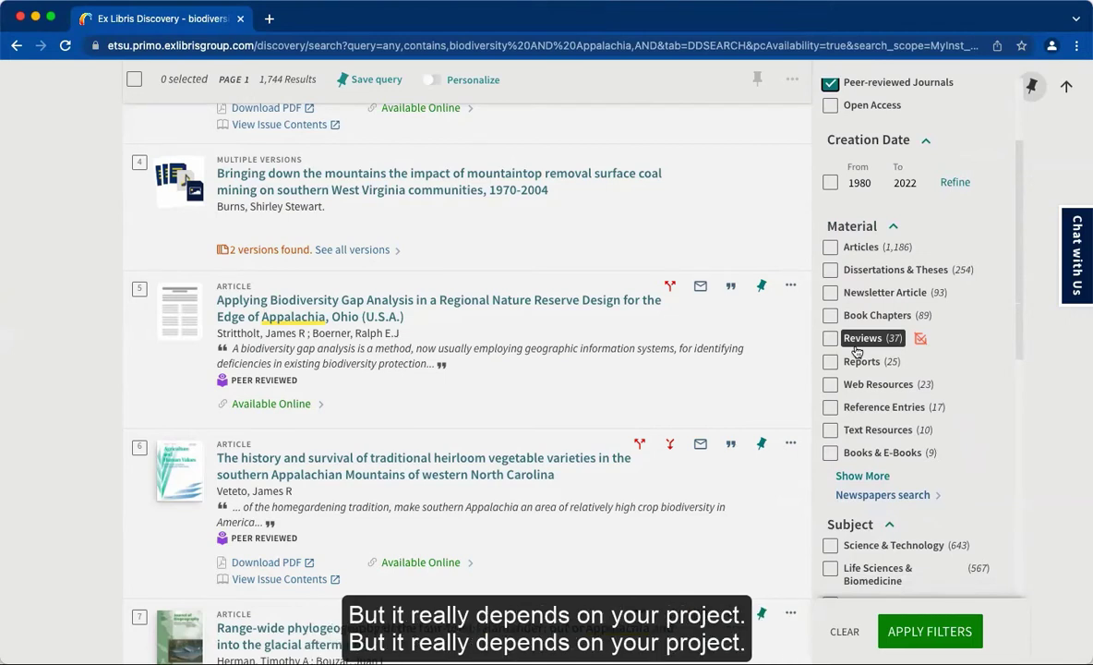
scroll(856, 352, "down", 3)
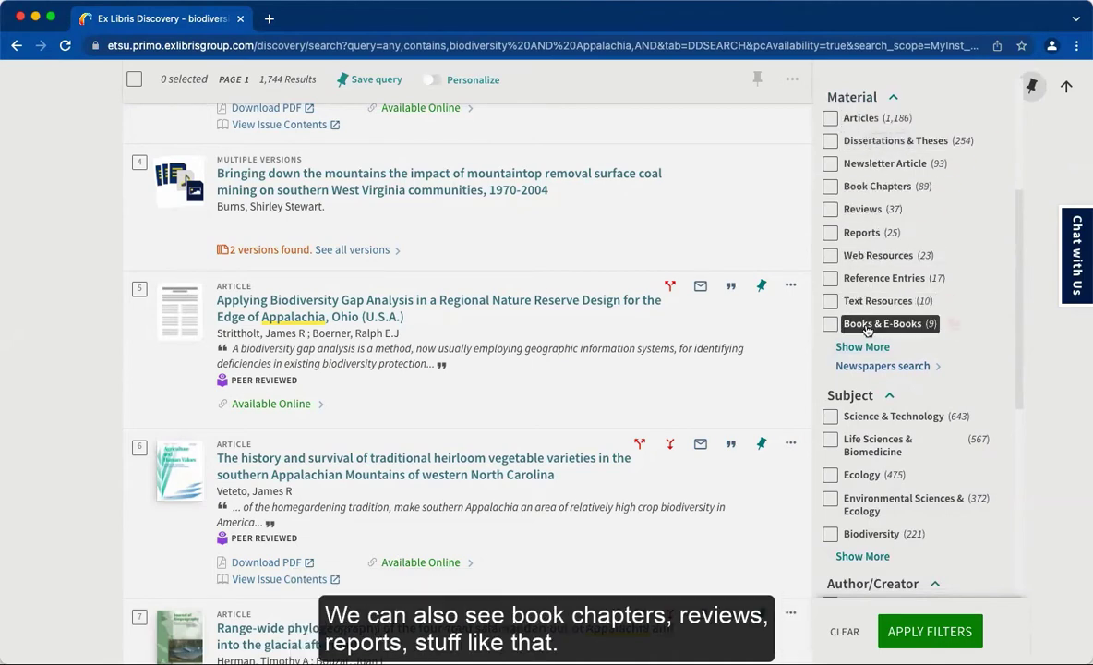
scroll(869, 334, "down", 5)
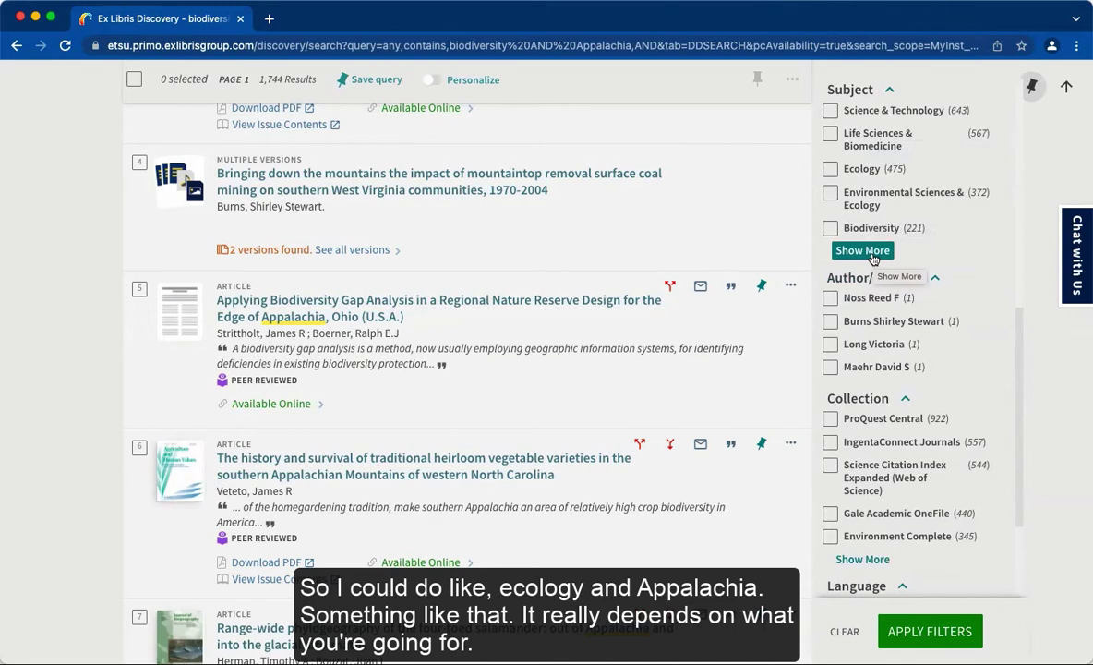
Apply the Peer-reviewed Journals filter, narrowing the results from 1,744 to 851.
scroll(873, 260, "down", 3)
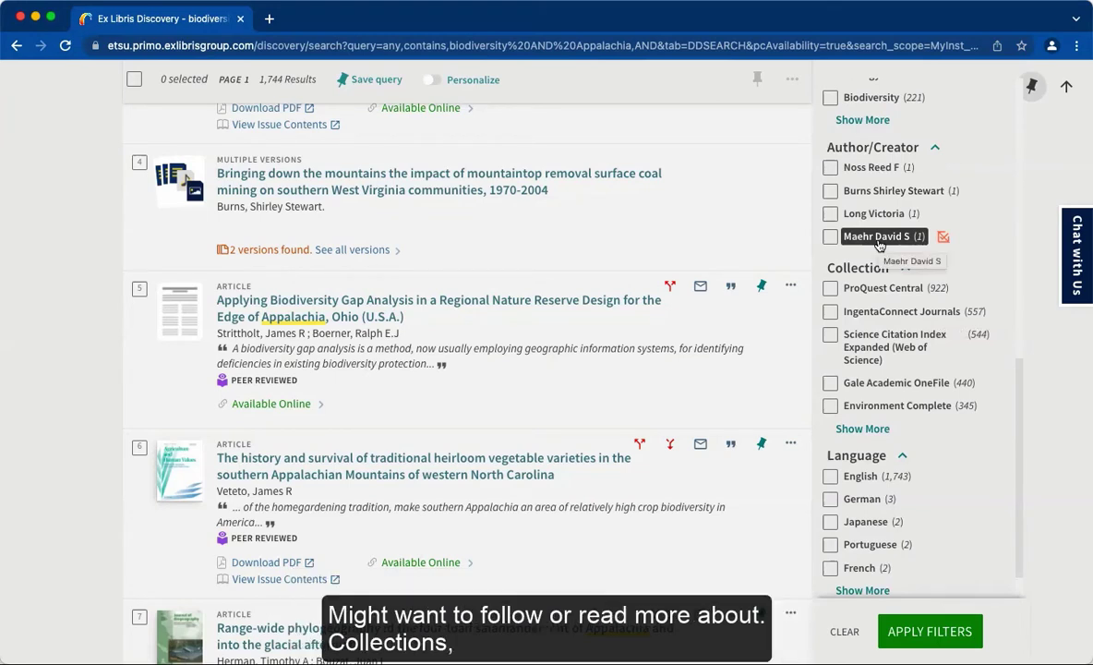
scroll(878, 239, "down", 3)
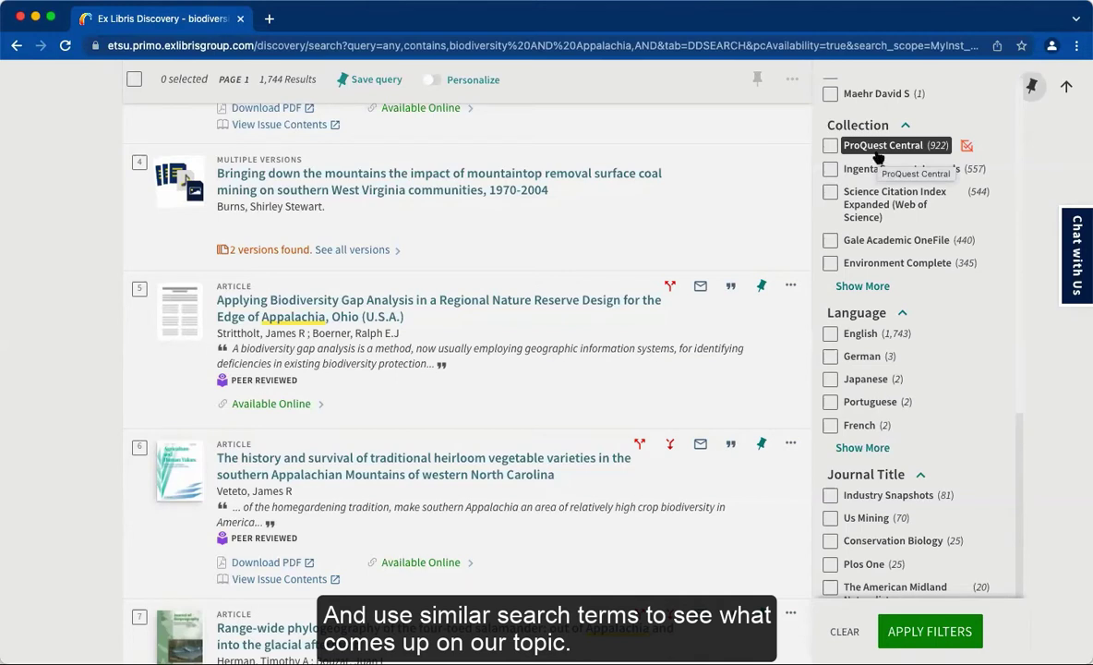
scroll(877, 159, "down", 2)
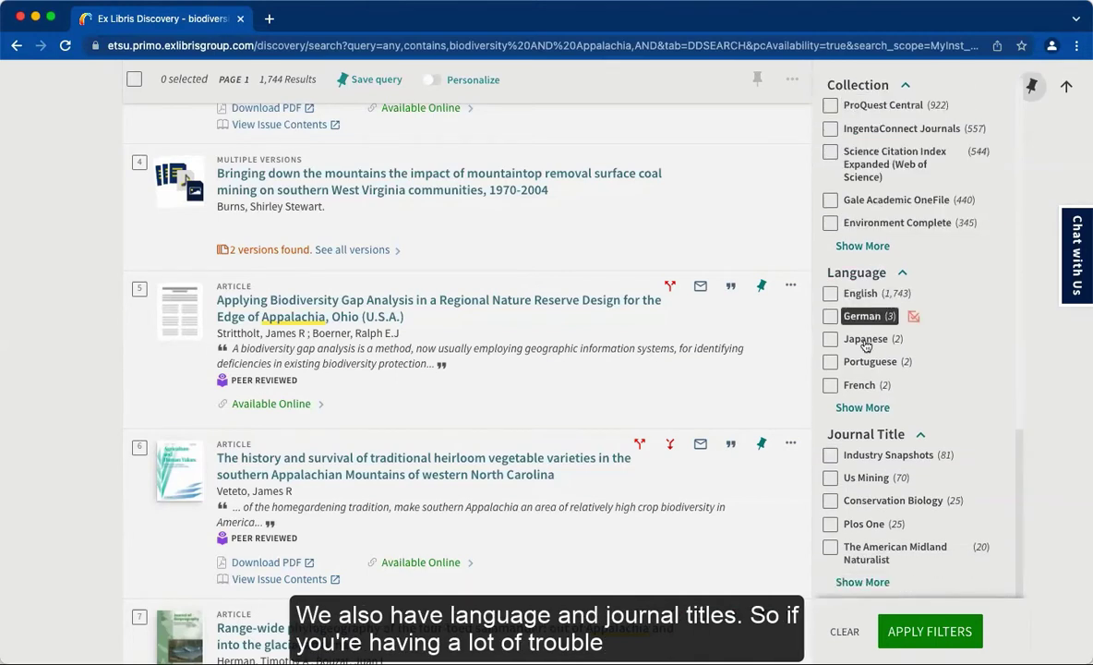
scroll(866, 341, "down", 2)
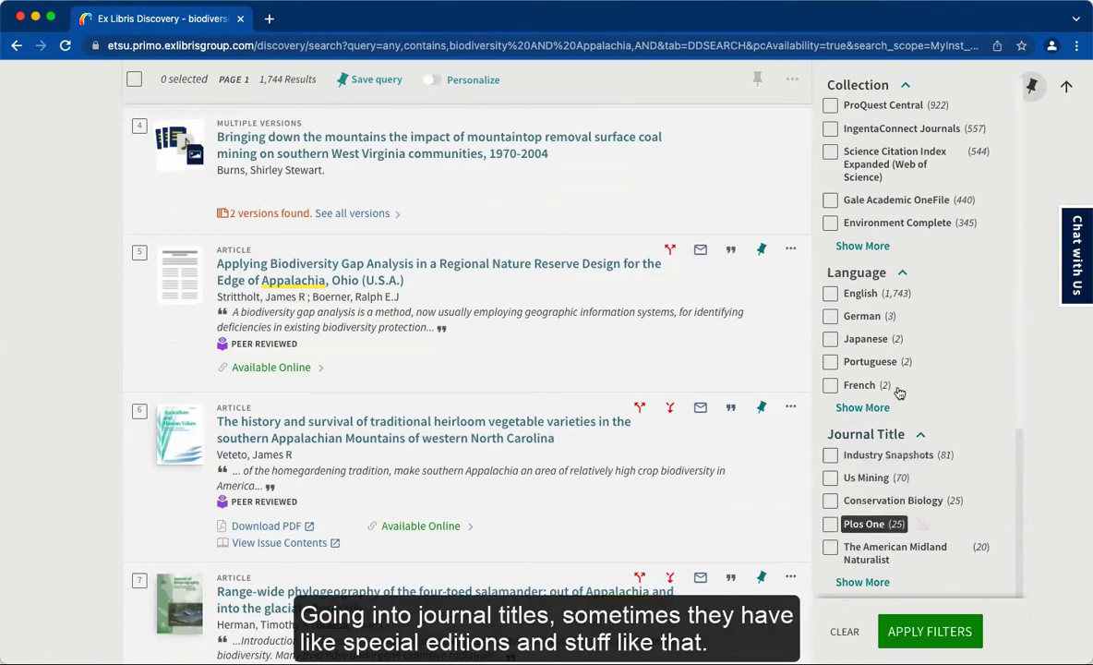
scroll(927, 334, "up", 10)
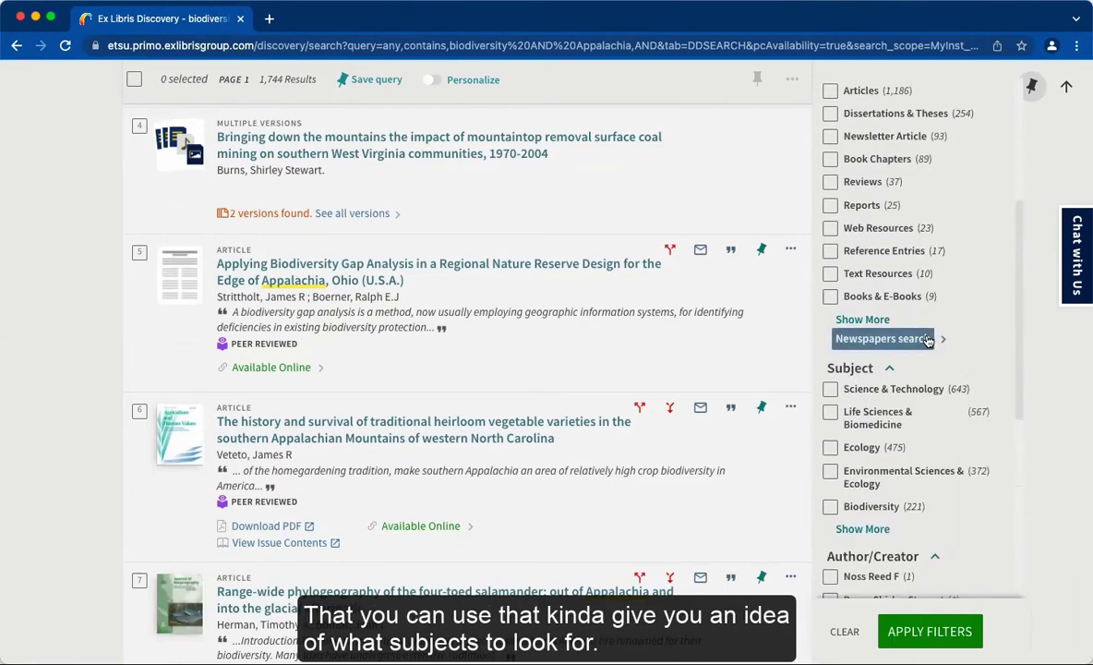
scroll(927, 340, "up", 7)
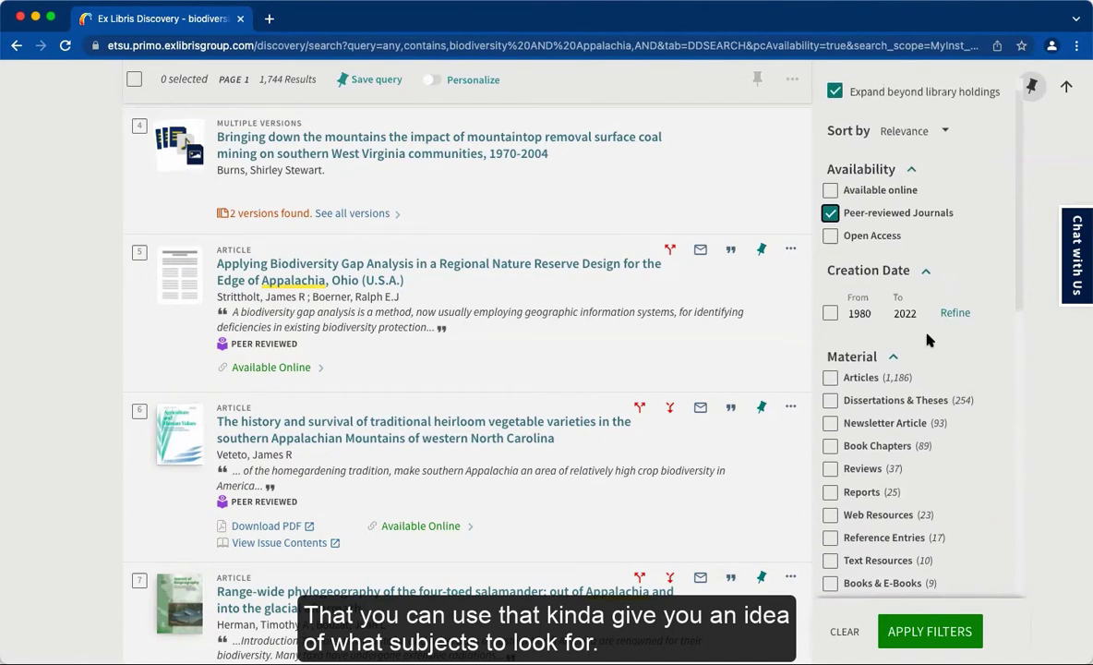
scroll(928, 348, "down", 3)
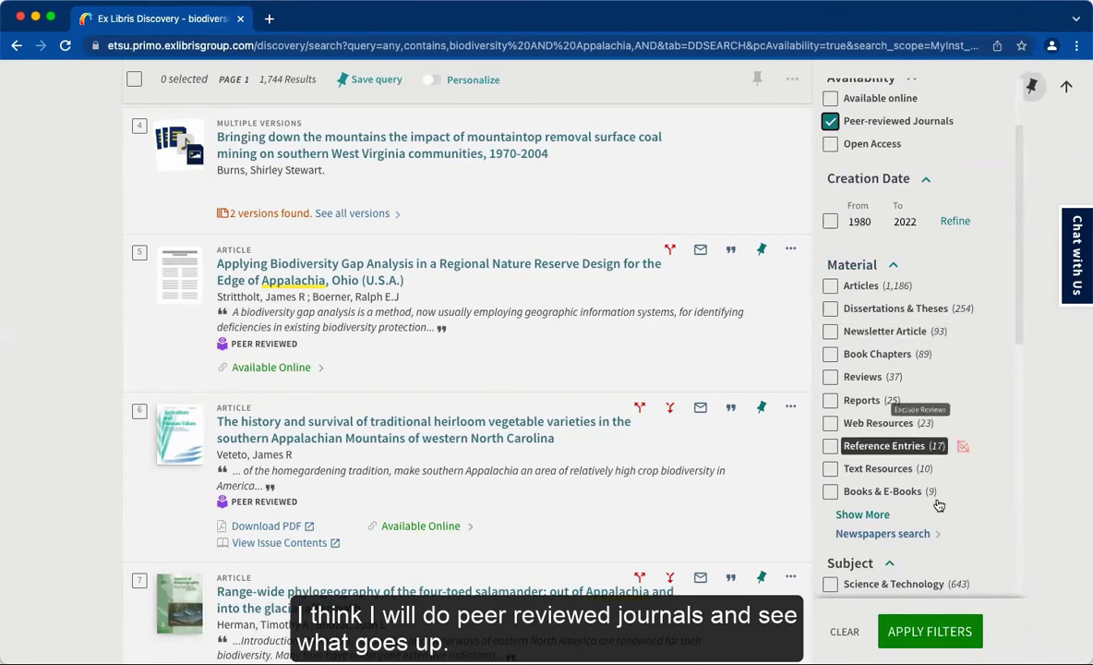
left_click(928, 631)
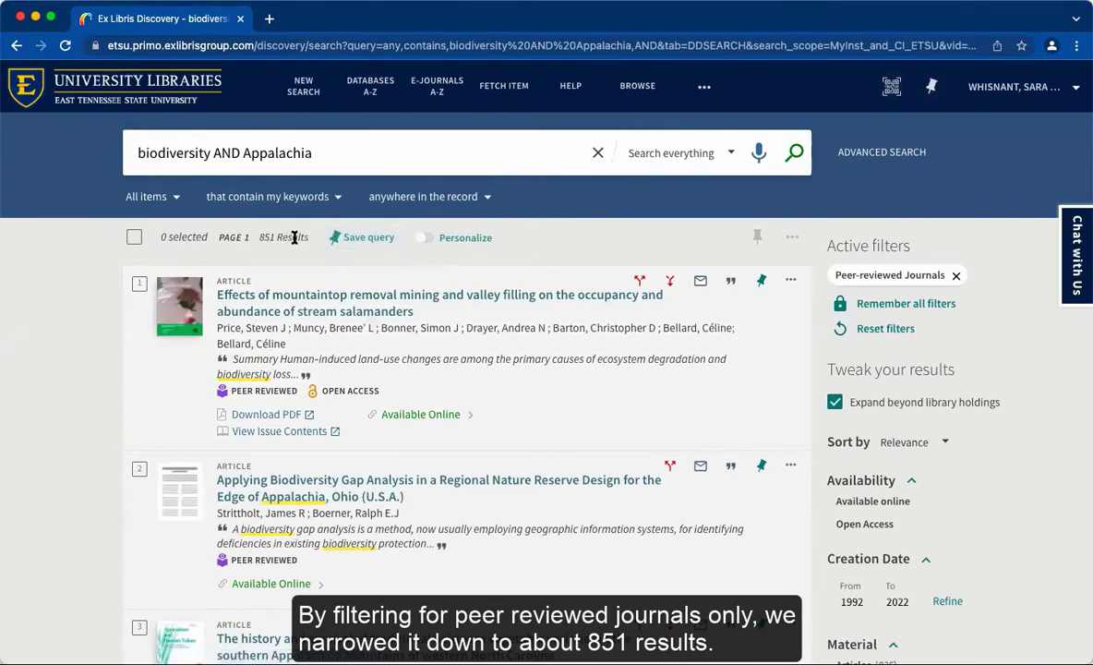
Save the 'biodiversity AND Appalachia' peer-reviewed query to favorites.
scroll(573, 325, "down", 1)
scroll(575, 325, "up", 1)
scroll(575, 330, "down", 1)
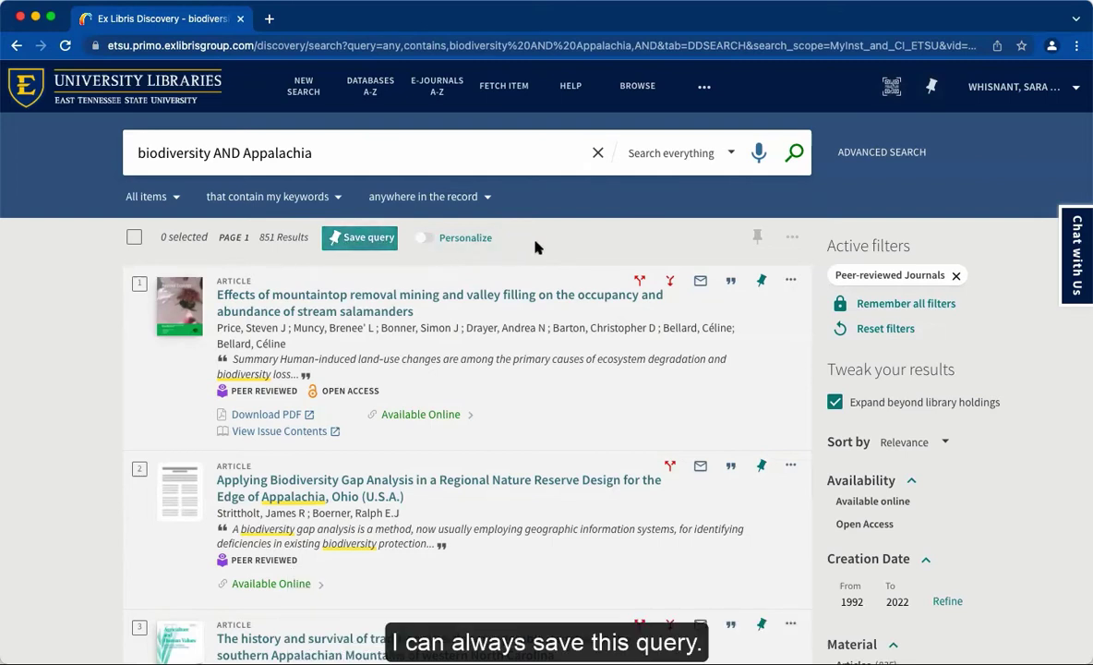
left_click(337, 242)
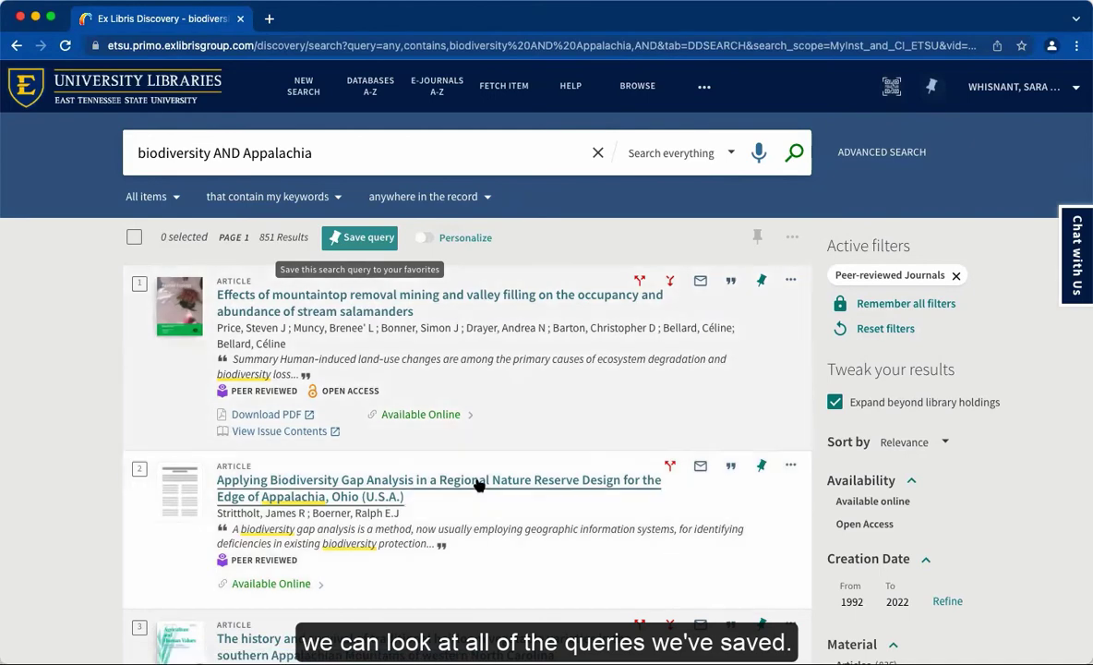
scroll(218, 502, "down", 1)
scroll(218, 501, "down", 1)
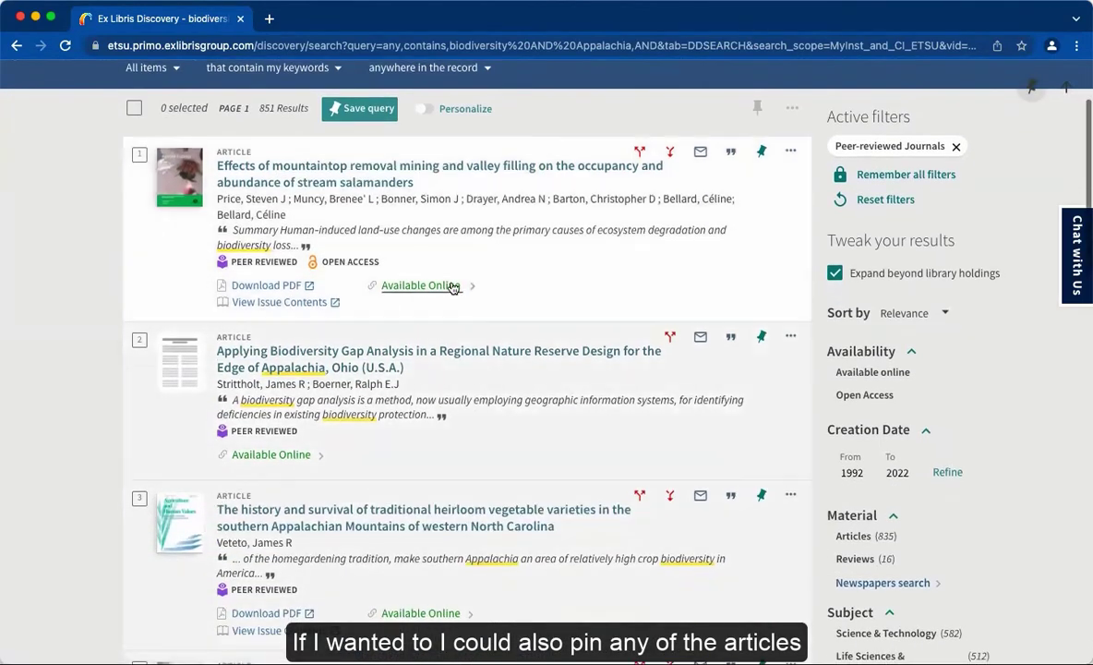
Add the top-ranked mountaintop removal and salamanders article to favorites with its pin.
left_click(759, 158)
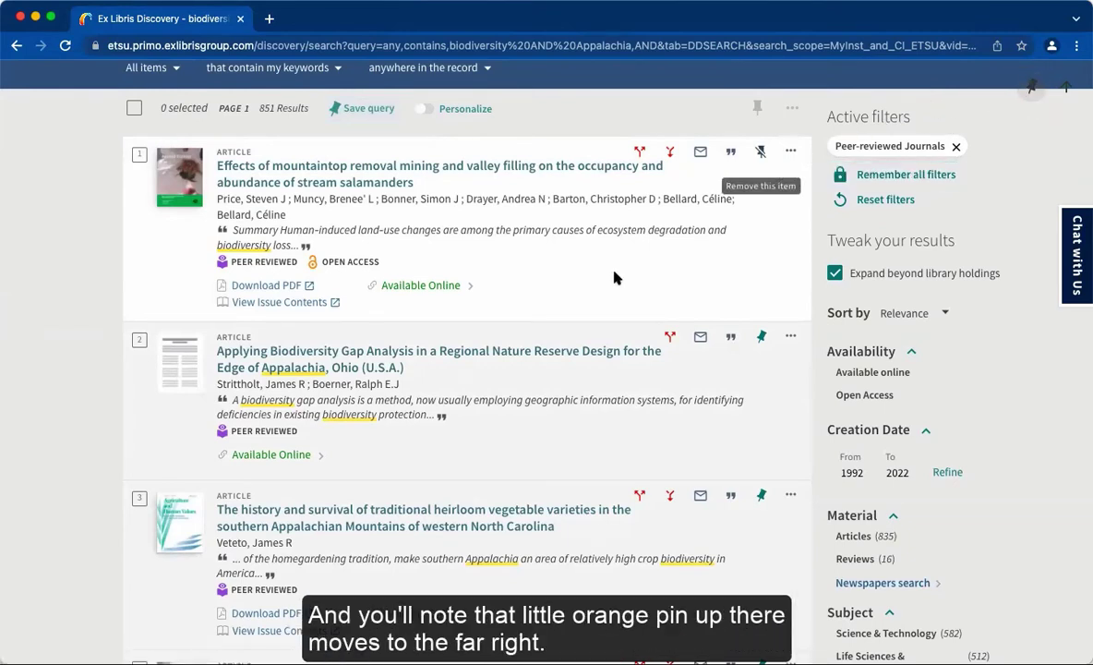
scroll(615, 276, "up", 1)
scroll(851, 440, "down", 3)
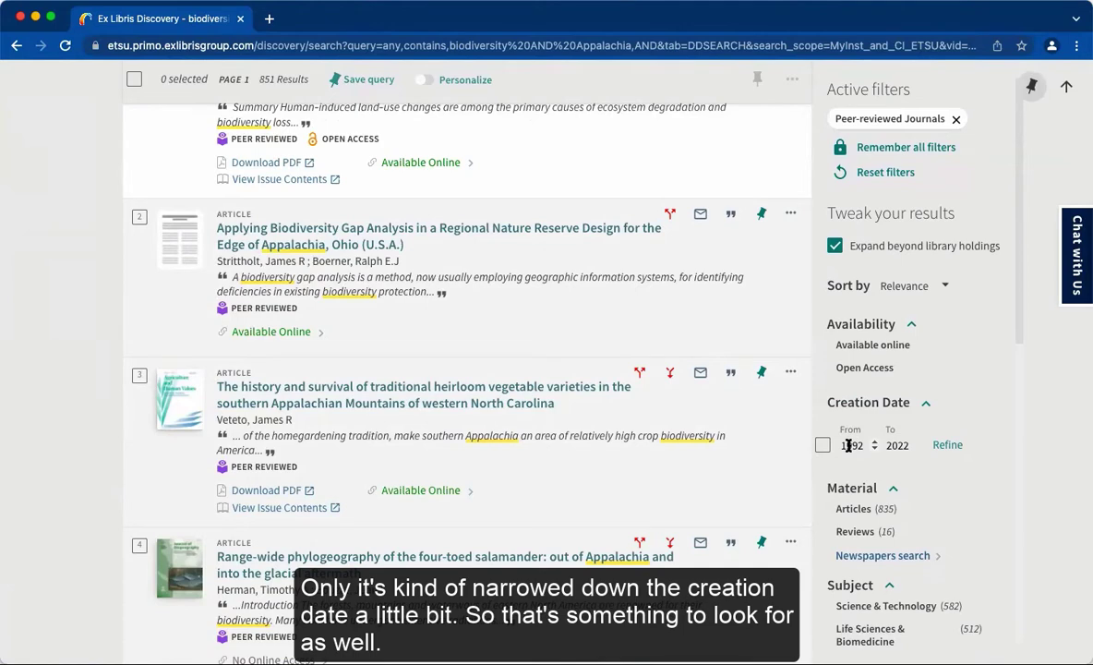
scroll(755, 438, "down", 3)
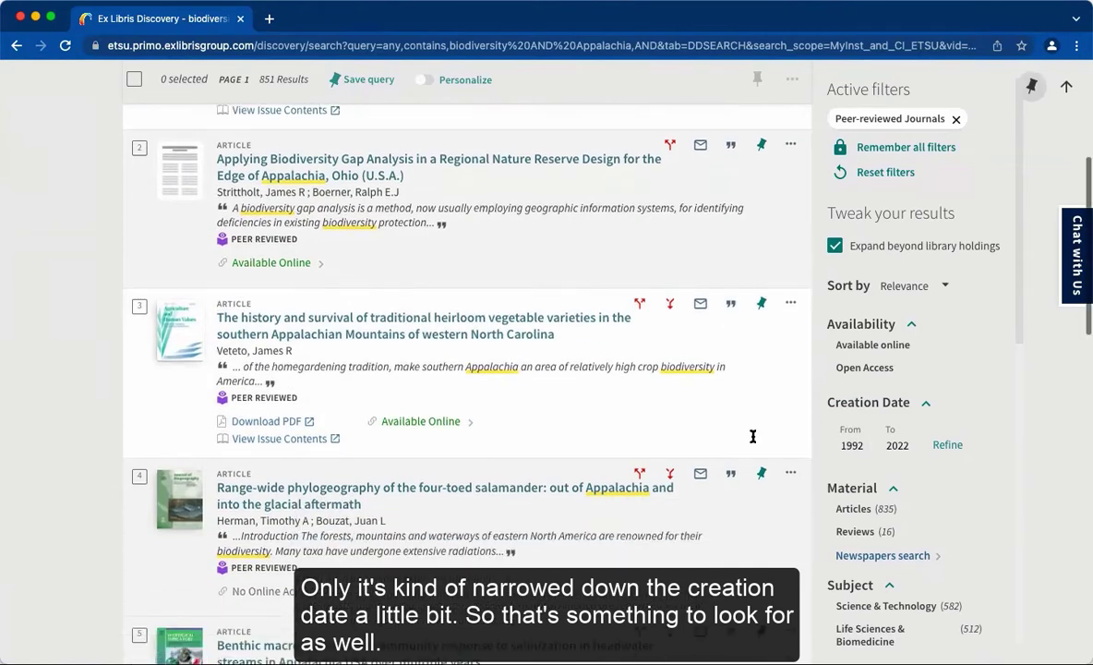
scroll(714, 439, "down", 3)
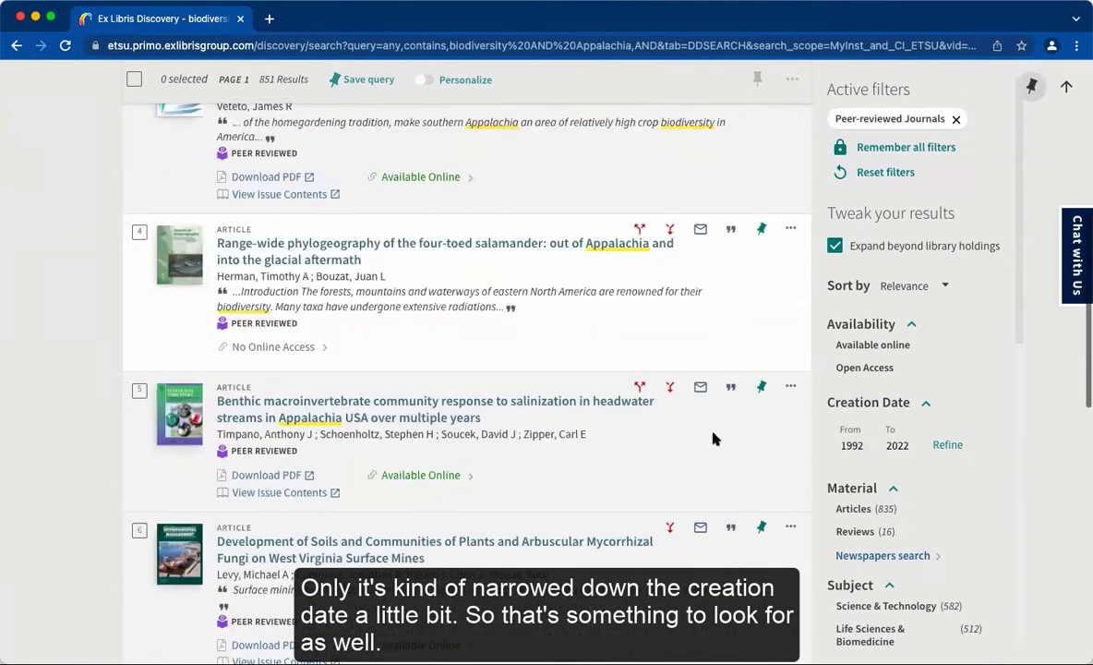
scroll(714, 439, "up", 2)
scroll(714, 440, "up", 10)
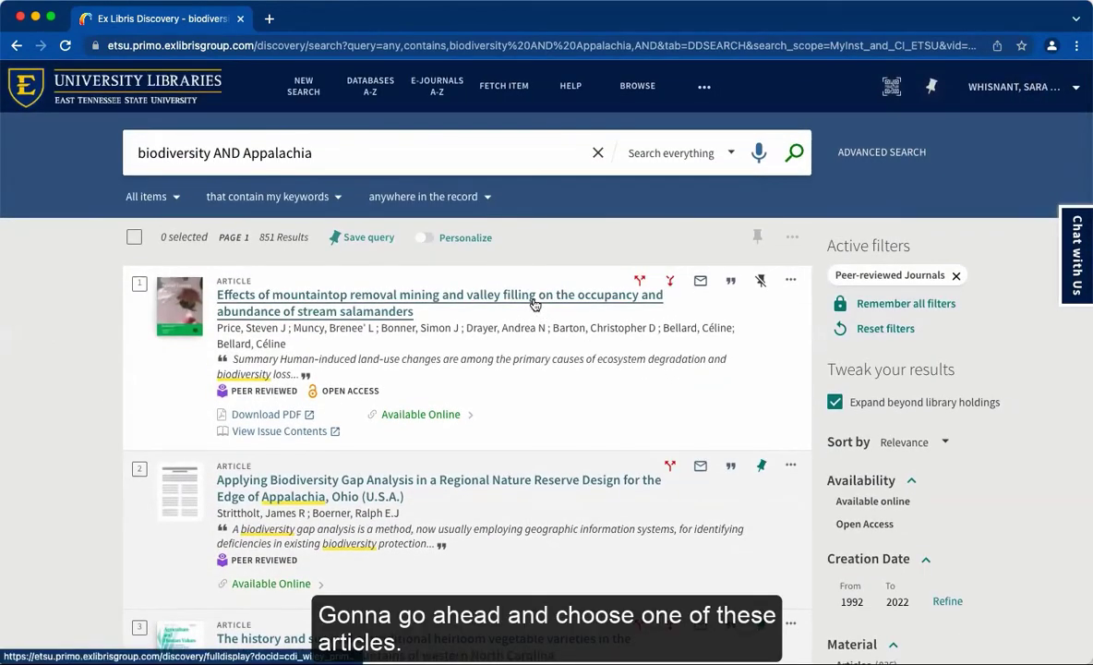
Open the salamander article's full record and review its Wiley full-text availability.
left_click(358, 326)
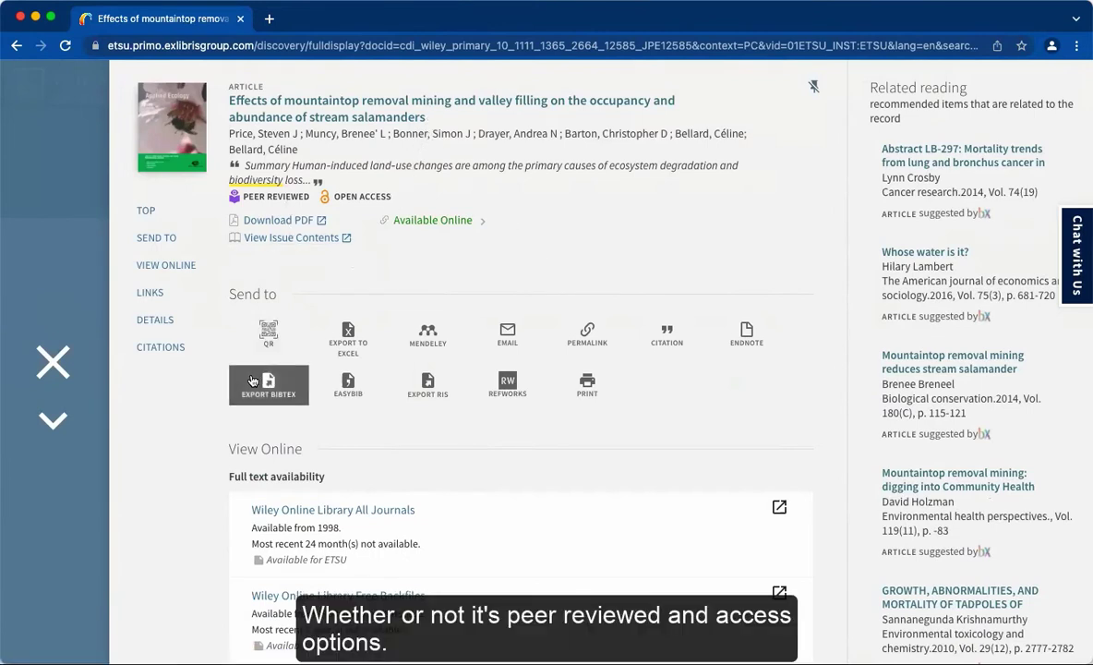
scroll(247, 381, "down", 3)
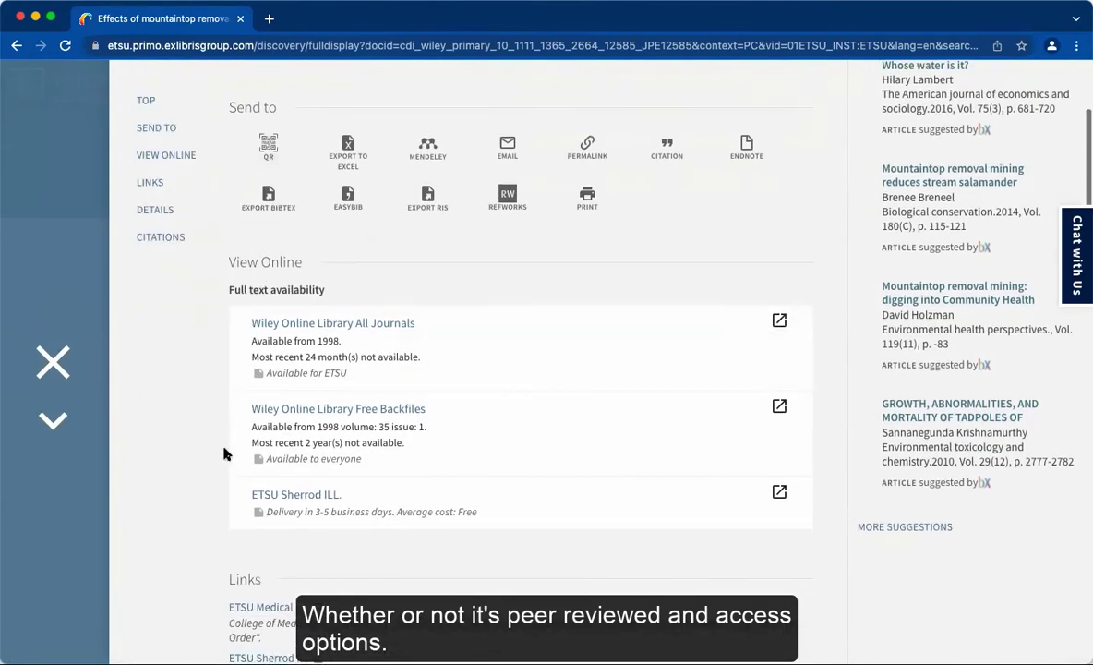
scroll(224, 452, "down", 3)
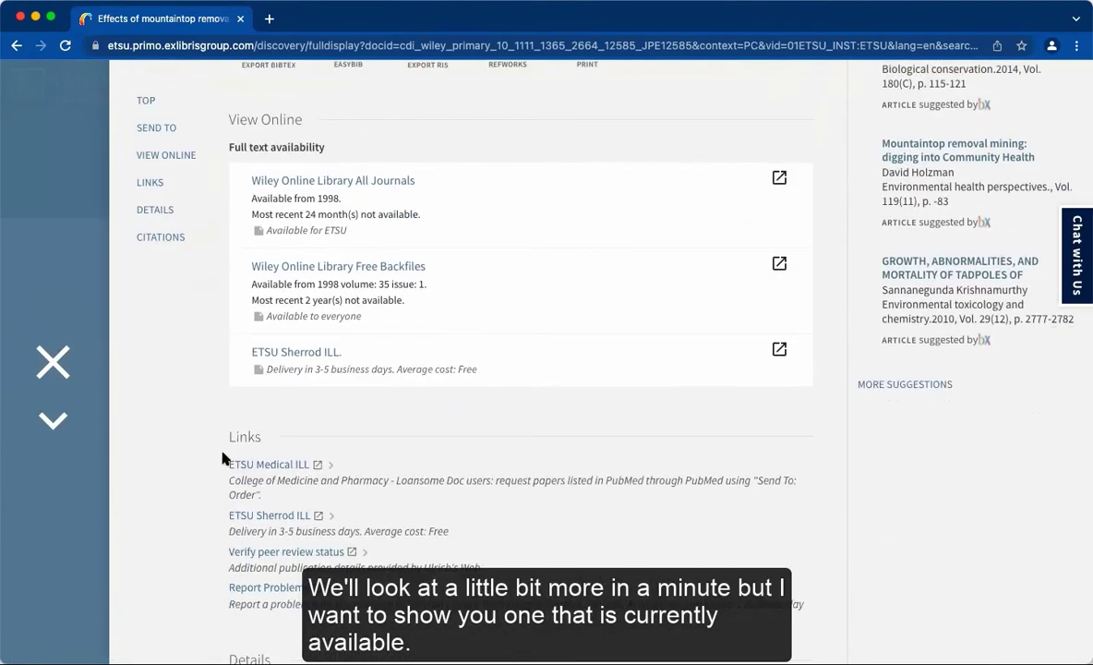
scroll(221, 458, "down", 3)
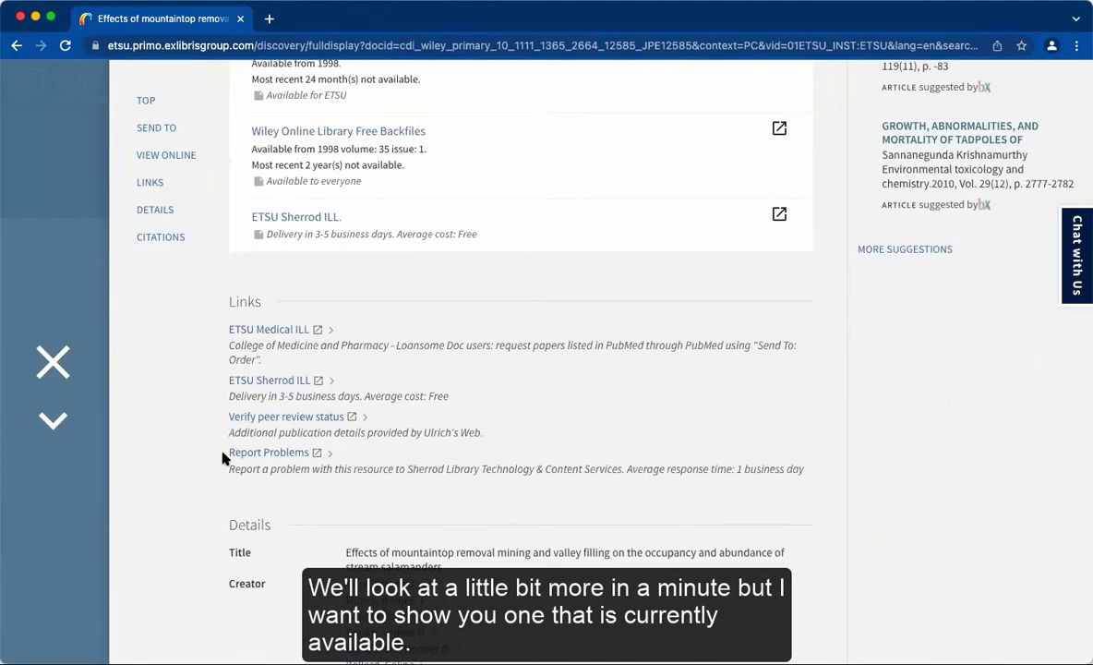
scroll(222, 459, "up", 10)
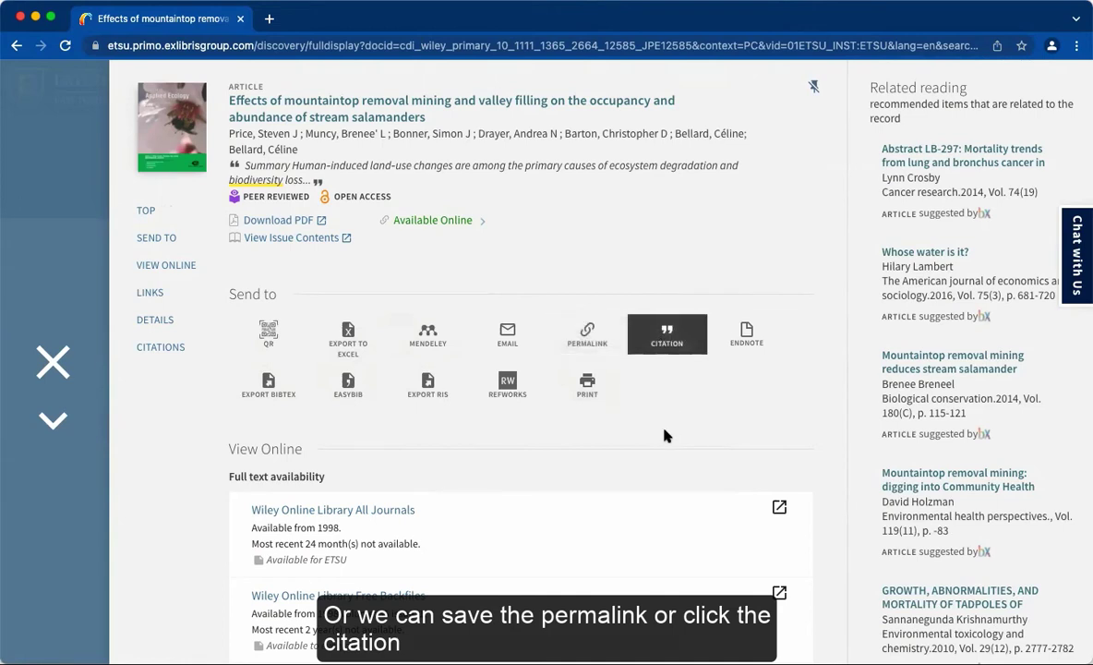
Copy the article's MLA (8th edition) citation to the clipboard.
left_click(662, 343)
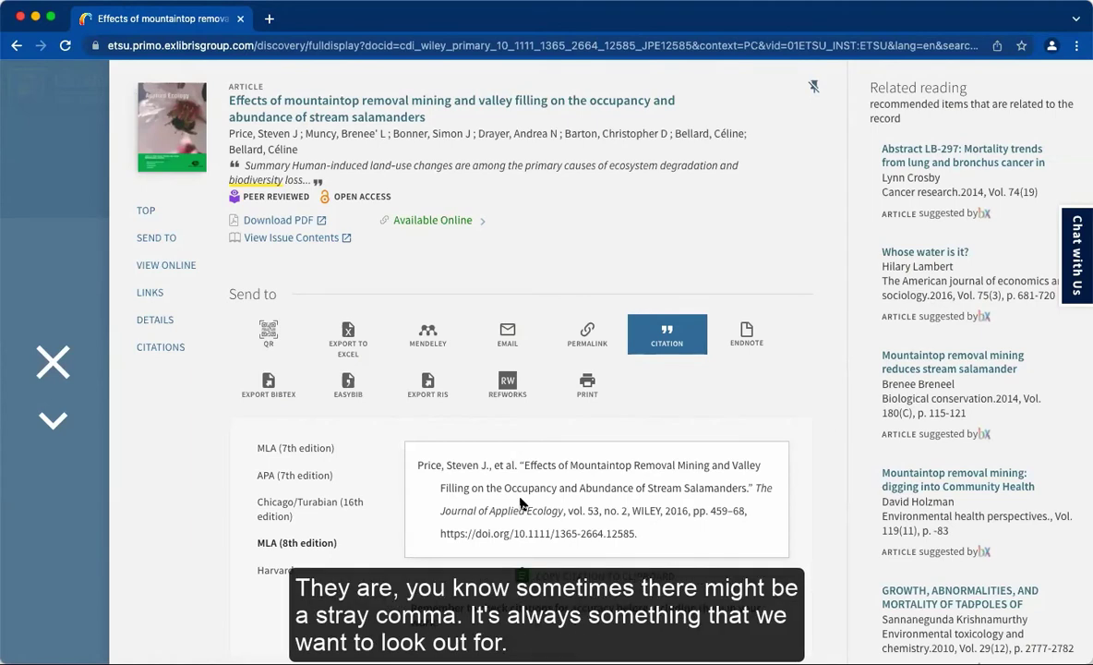
scroll(522, 503, "down", 3)
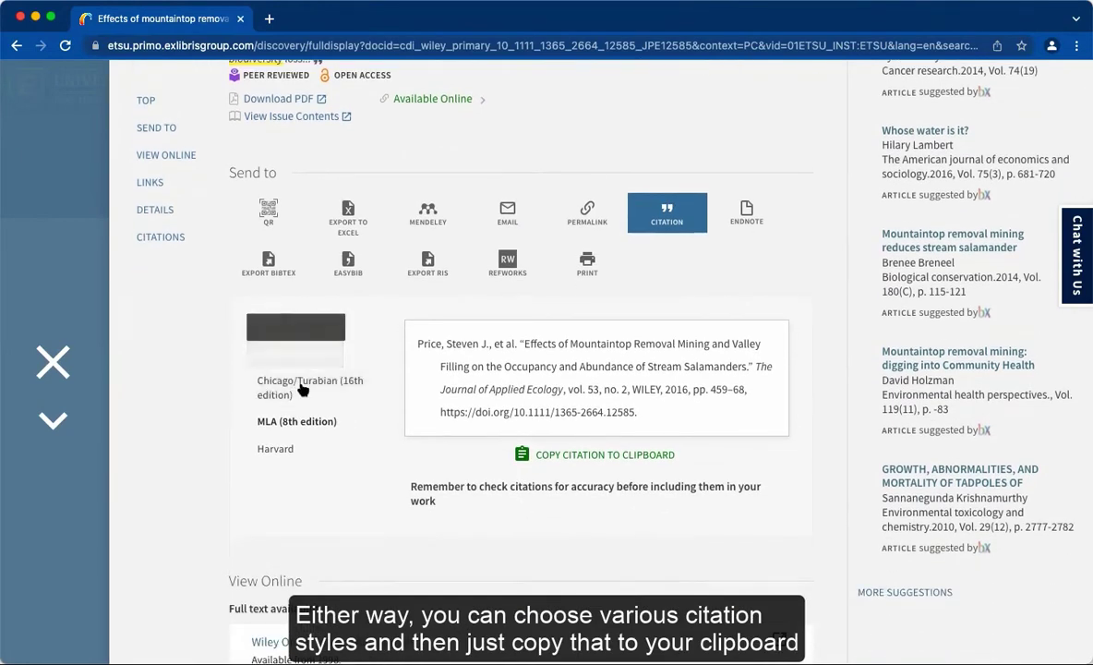
scroll(294, 459, "down", 2)
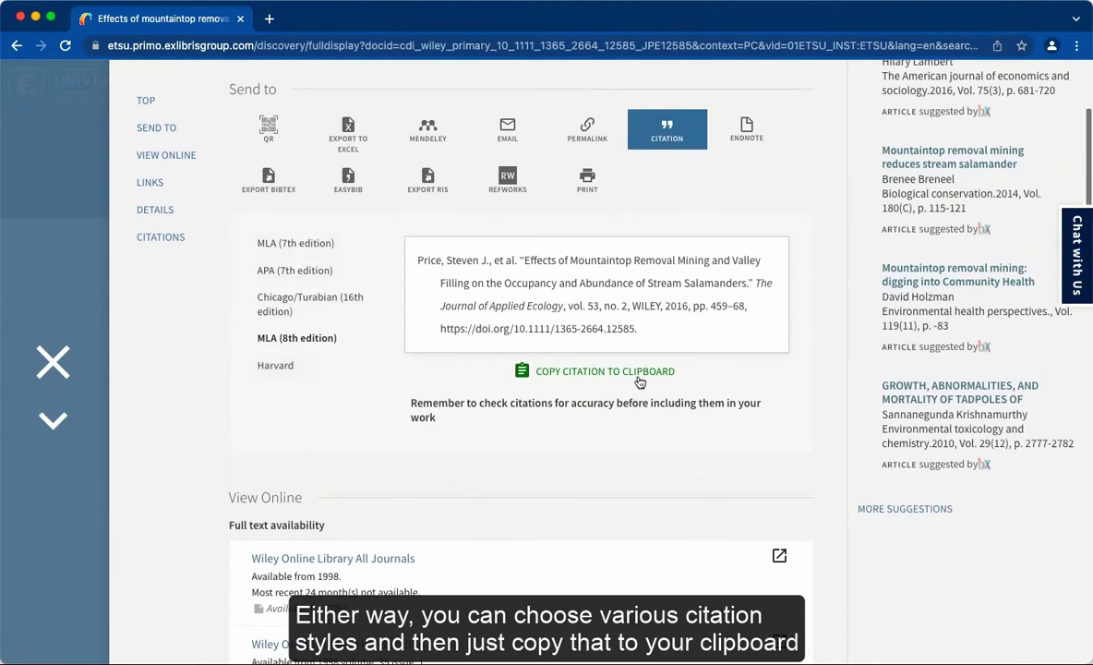
left_click(643, 372)
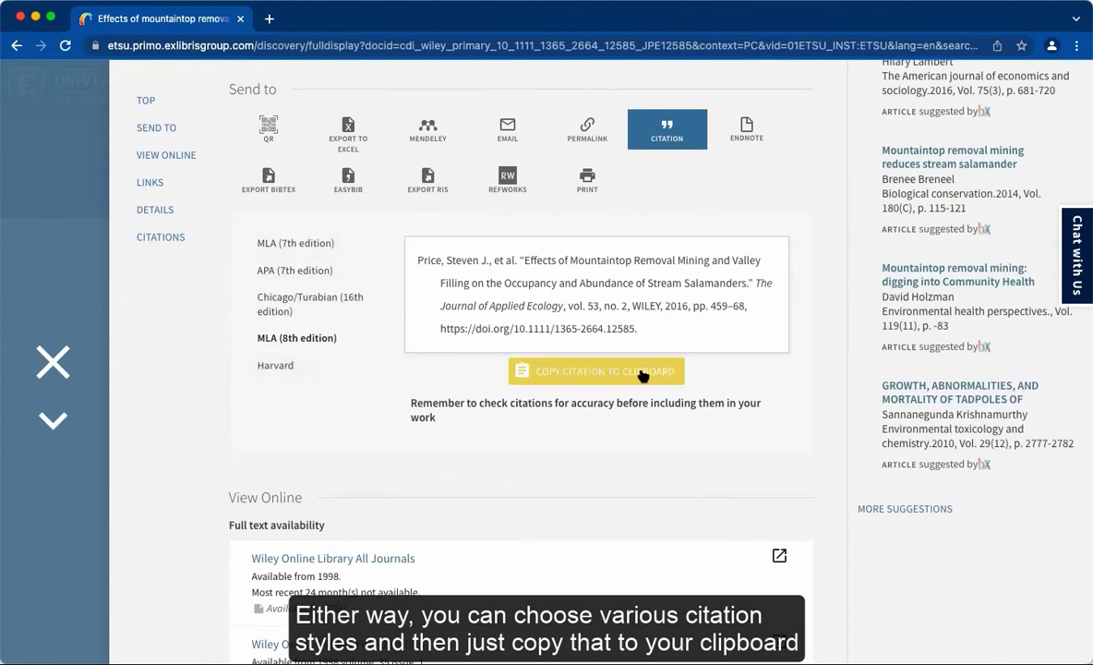
Bring up the context menu for the Wiley Online Library All Journals link.
scroll(566, 483, "down", 1)
scroll(567, 485, "down", 2)
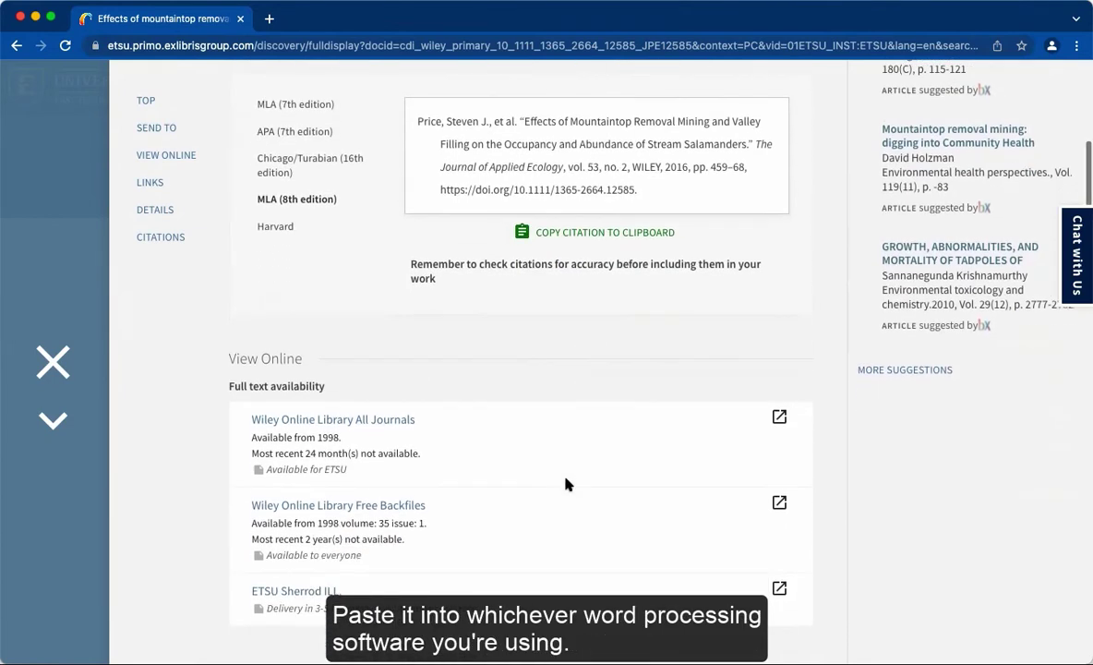
scroll(567, 485, "down", 5)
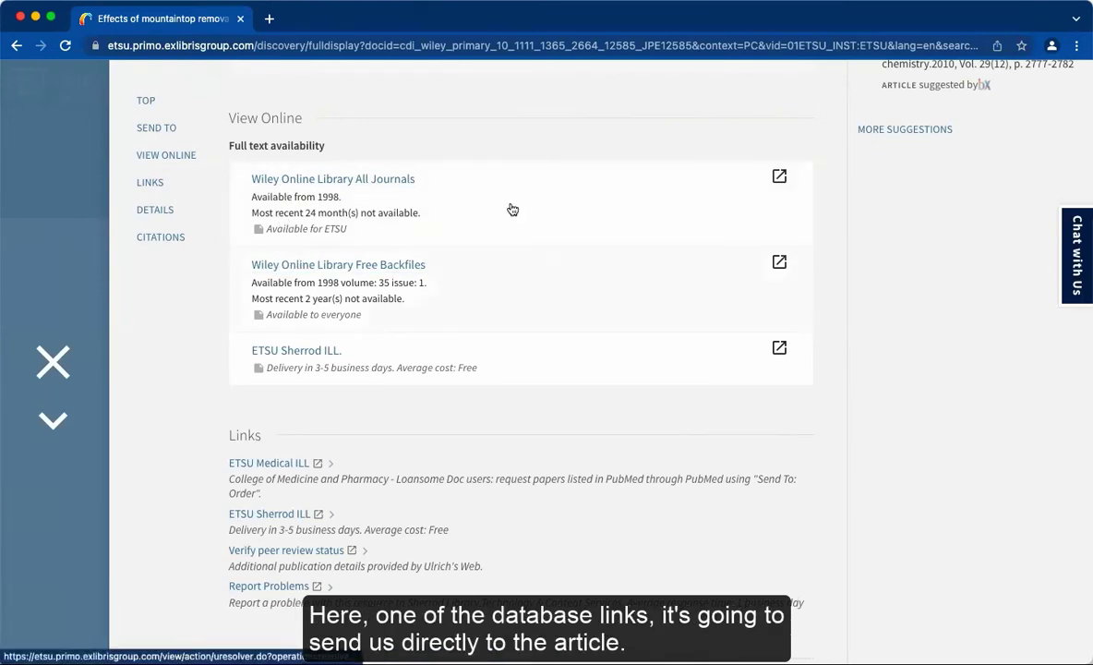
right_click(350, 180)
Read the salamander article's Wiley full text in a new tab, then close it.
left_click(365, 183)
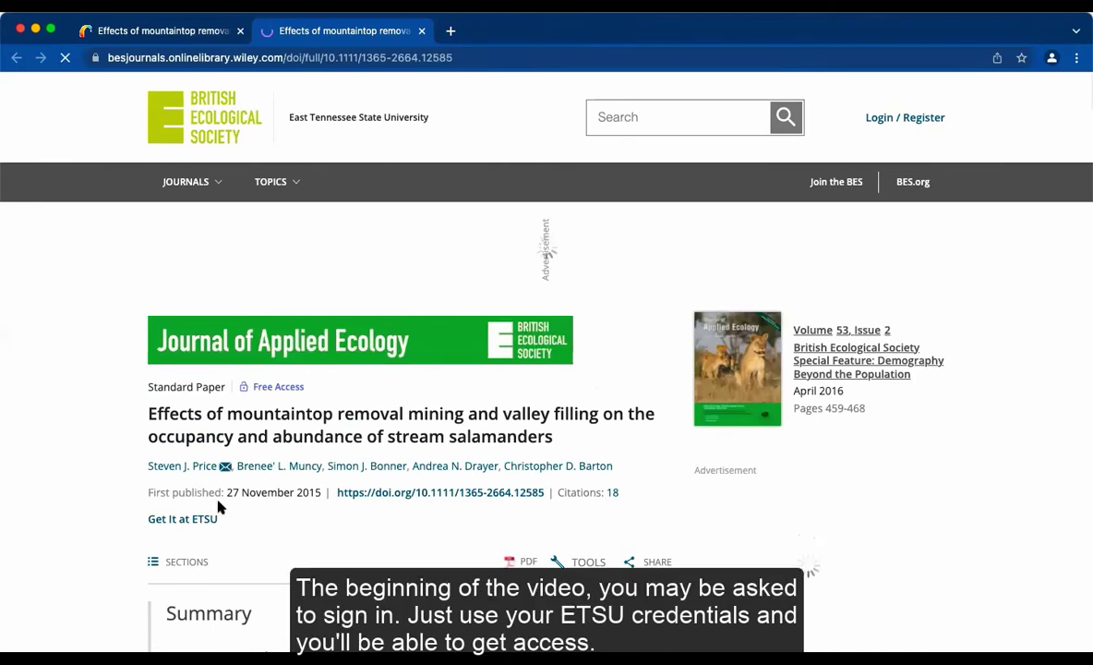
scroll(220, 506, "down", 5)
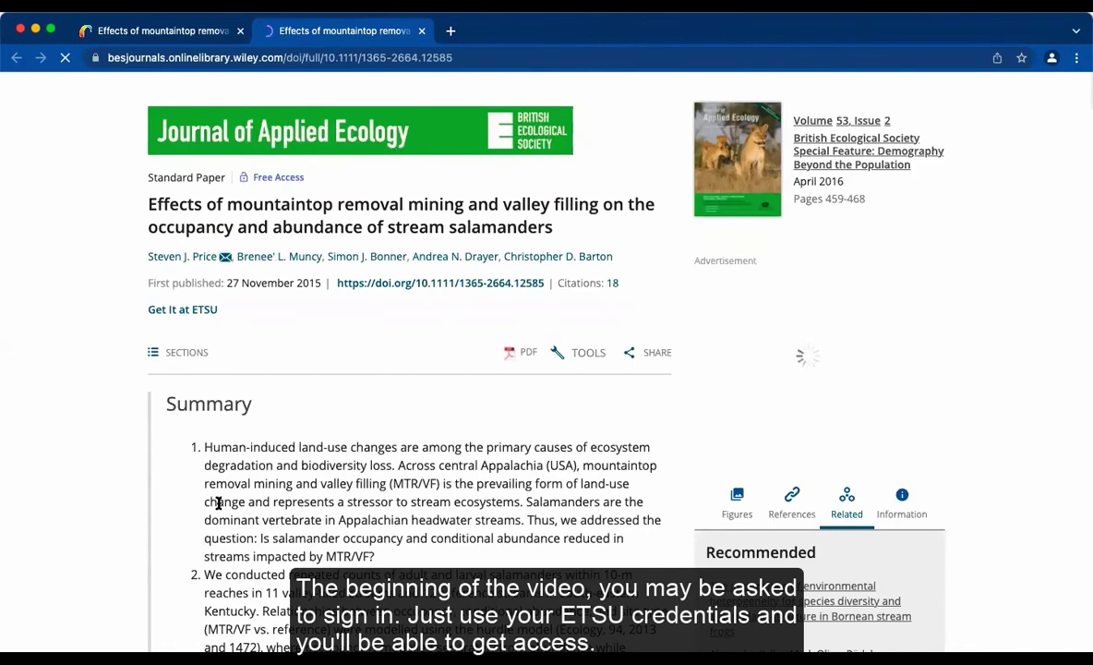
scroll(509, 420, "down", 1)
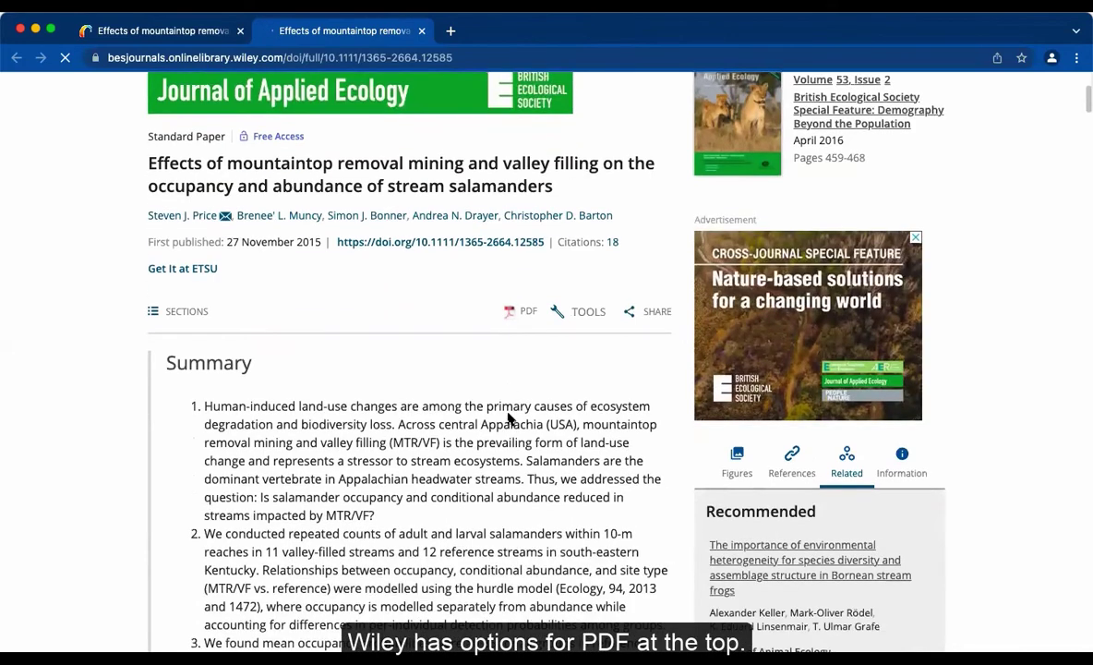
scroll(536, 245, "down", 2)
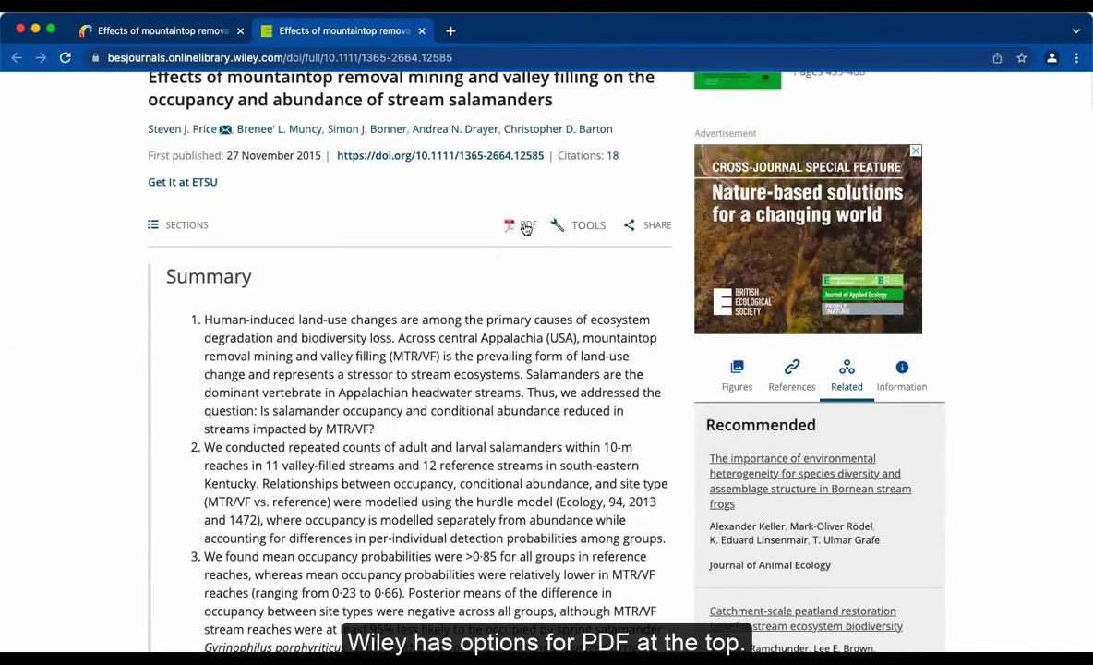
scroll(358, 376, "down", 6)
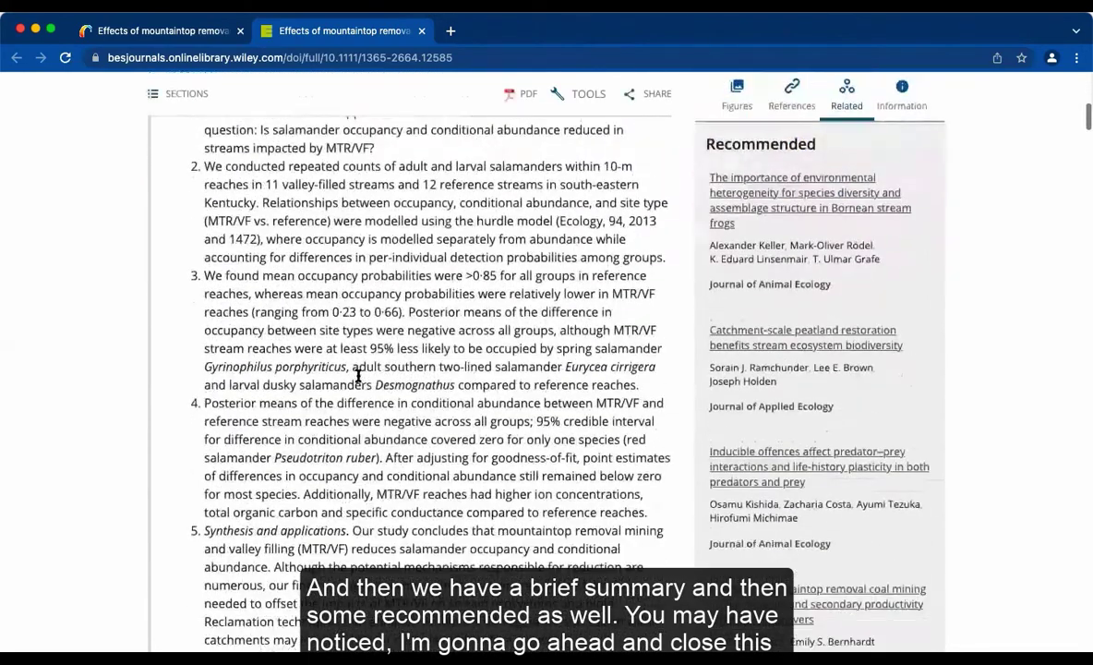
scroll(359, 376, "down", 1)
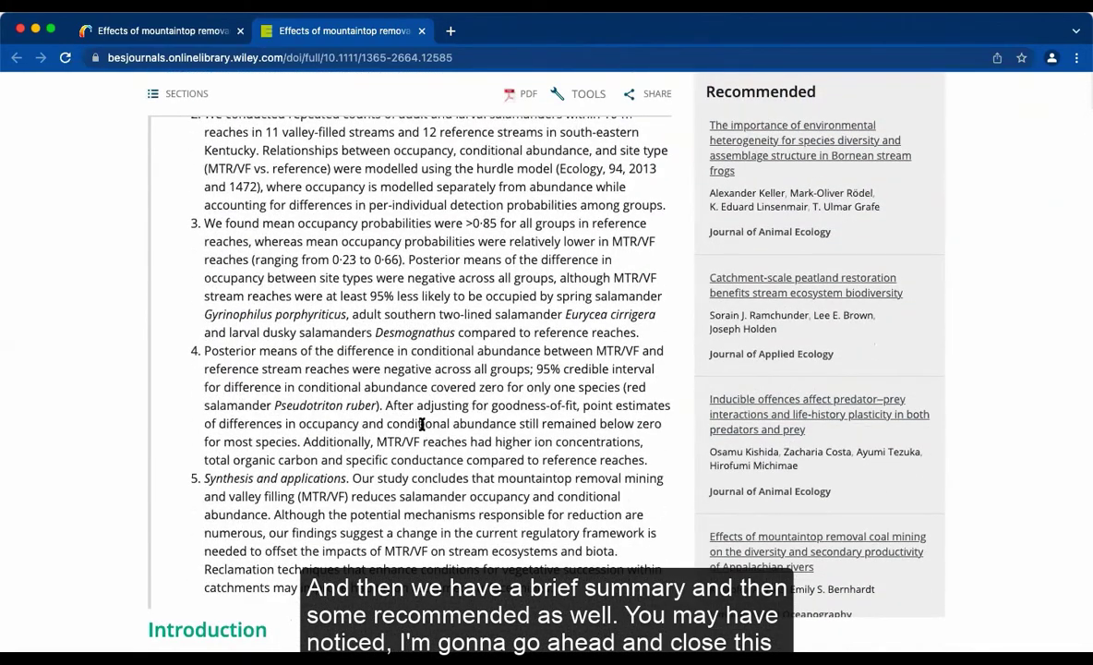
scroll(291, 434, "down", 1)
scroll(288, 277, "up", 2)
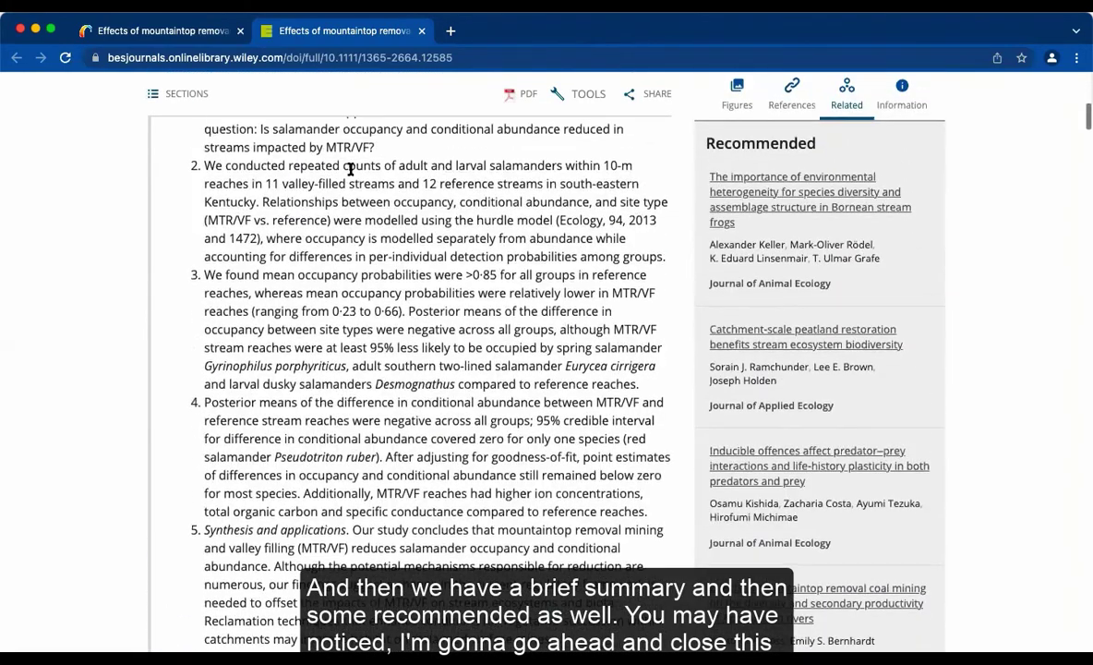
left_click(421, 31)
Scroll the salamander article's record to the Details section listing subjects like Appalachia and coal mining.
scroll(619, 240, "up", 5)
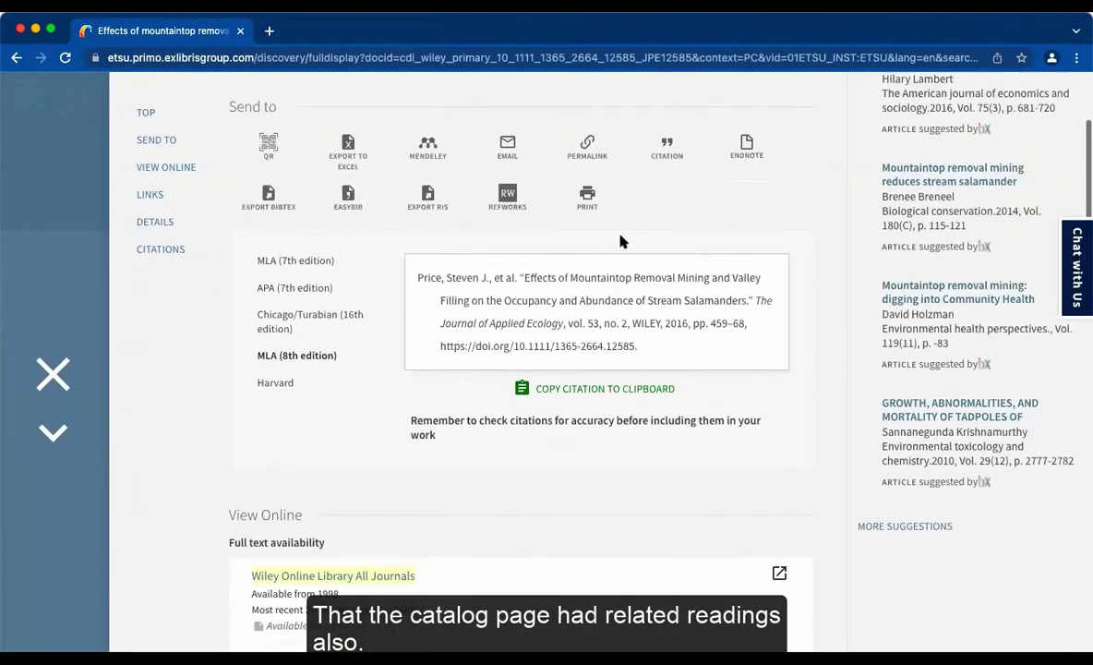
scroll(619, 240, "up", 1)
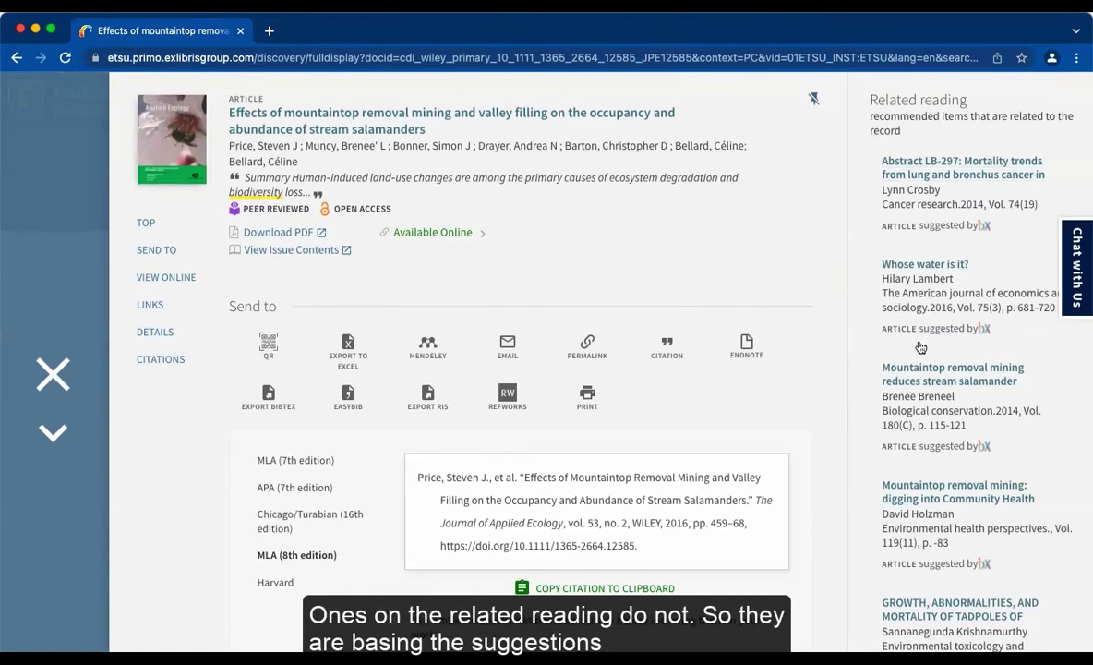
scroll(920, 347, "down", 7)
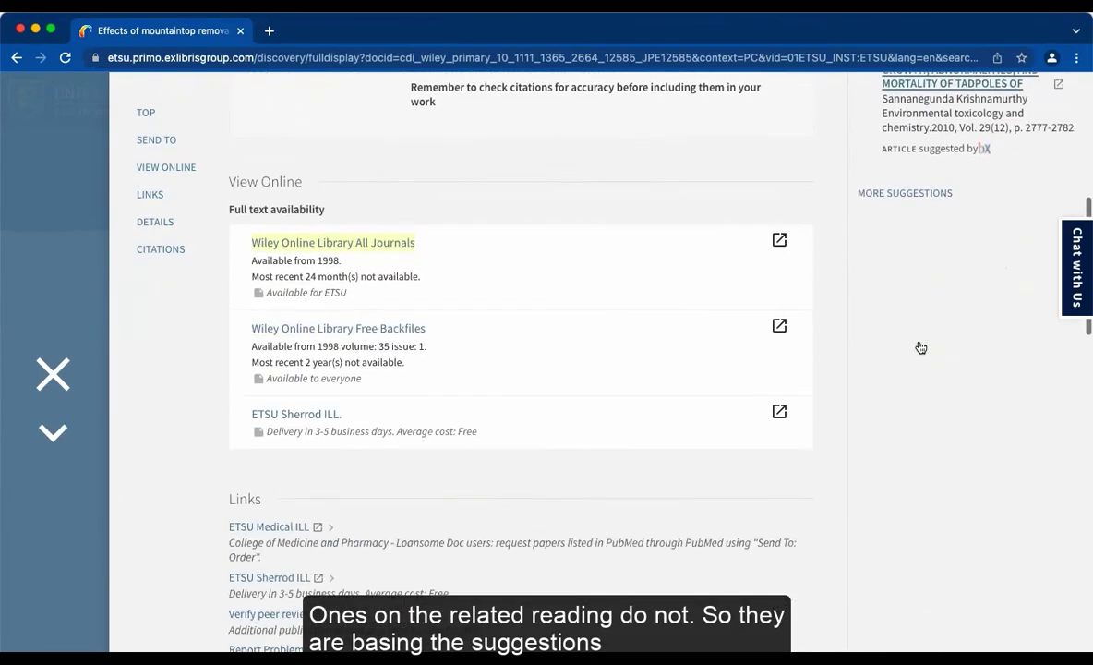
scroll(919, 346, "down", 6)
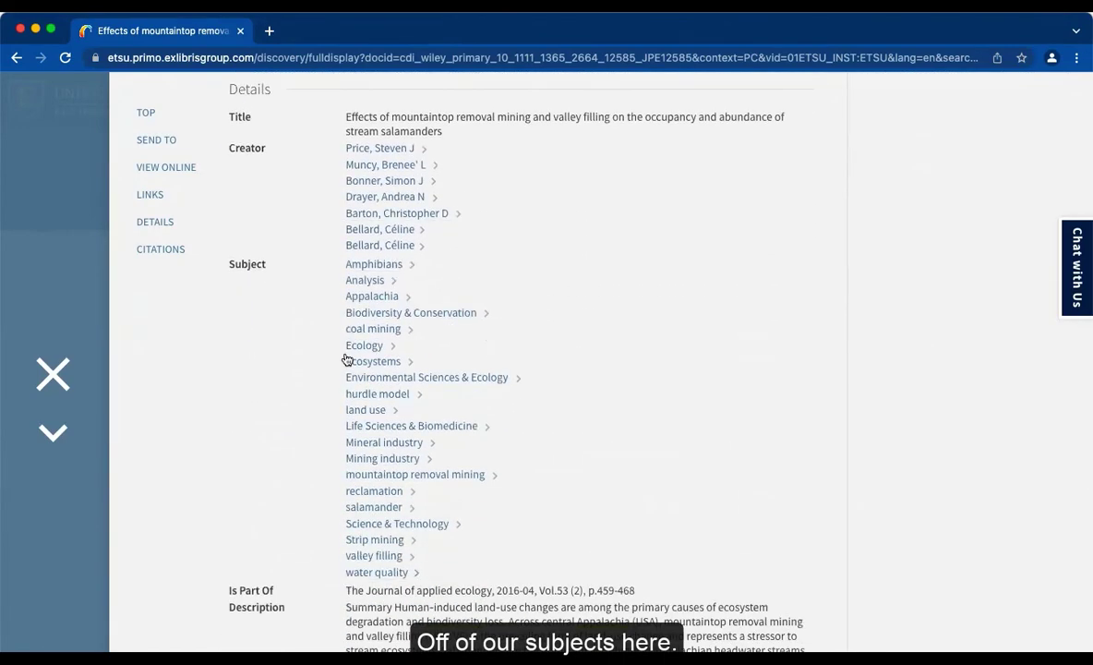
Scroll through the mountaintop removal article's Subject, Description and Citation sections.
scroll(347, 360, "up", 2)
scroll(348, 360, "up", 3)
scroll(508, 295, "down", 7)
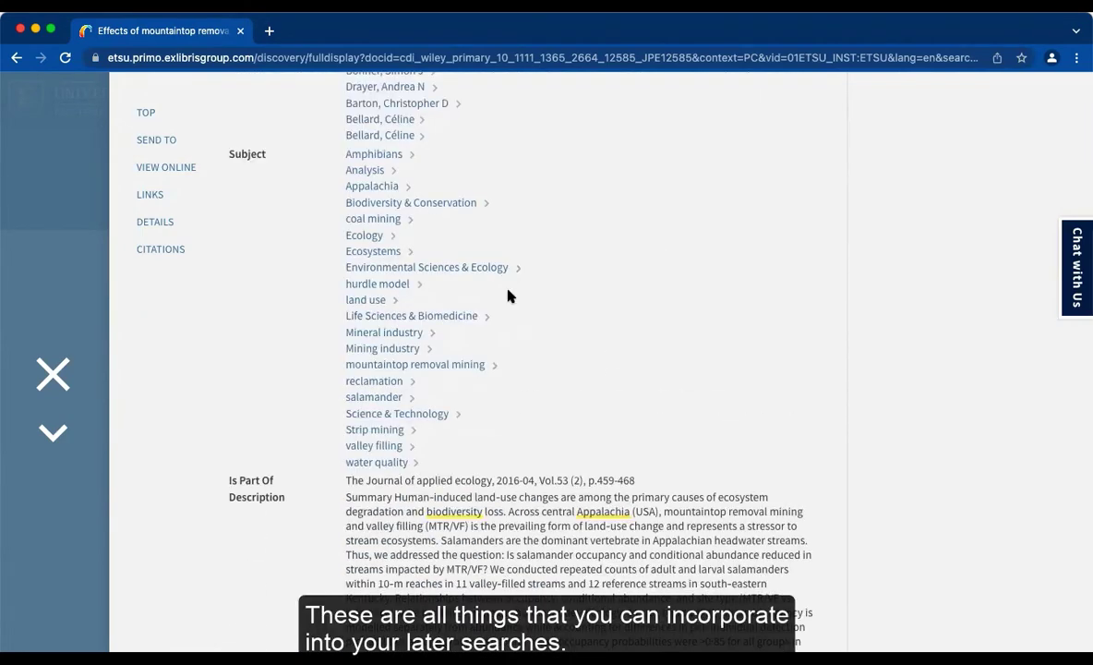
scroll(507, 296, "down", 5)
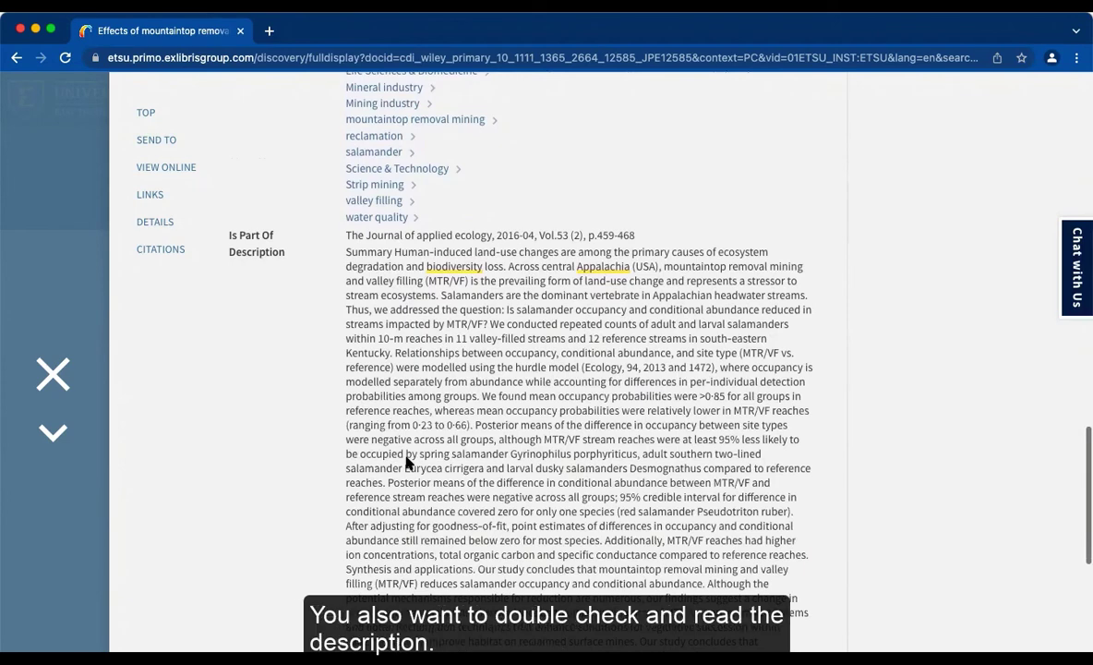
scroll(408, 462, "down", 3)
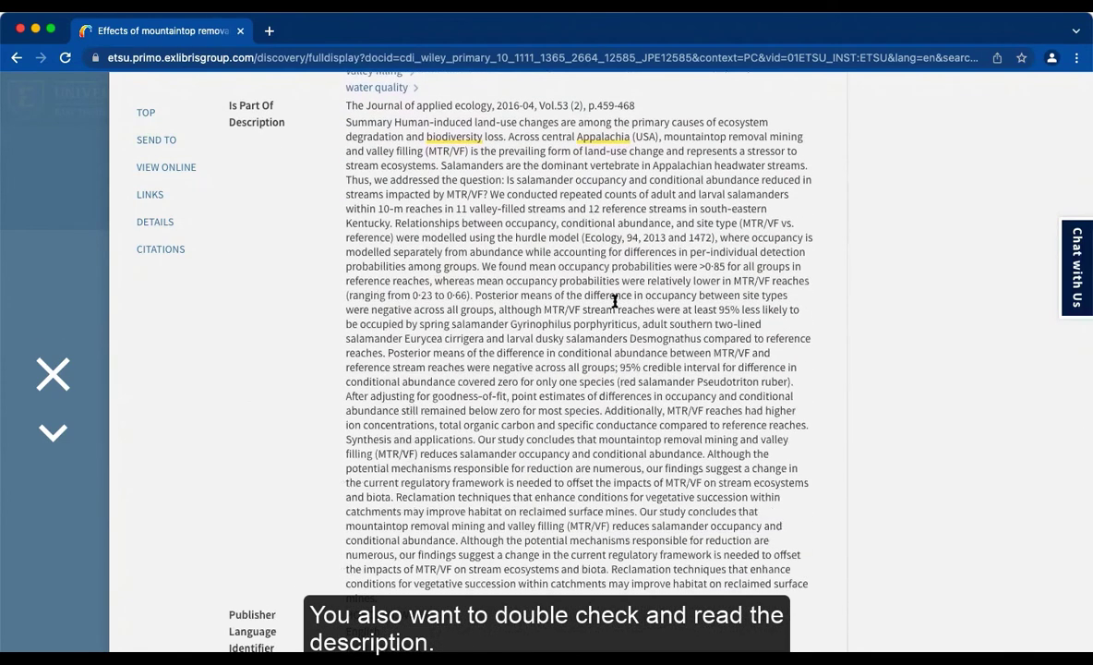
scroll(355, 351, "down", 6)
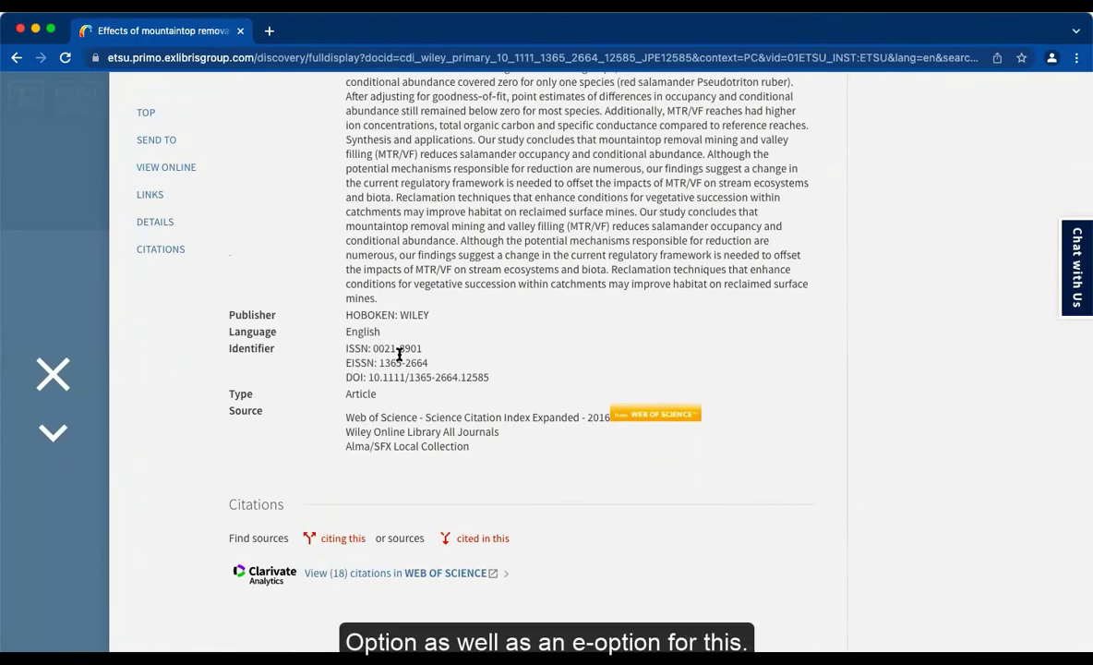
Highlight the page range in the MLA citation, then close the record.
scroll(399, 355, "up", 15)
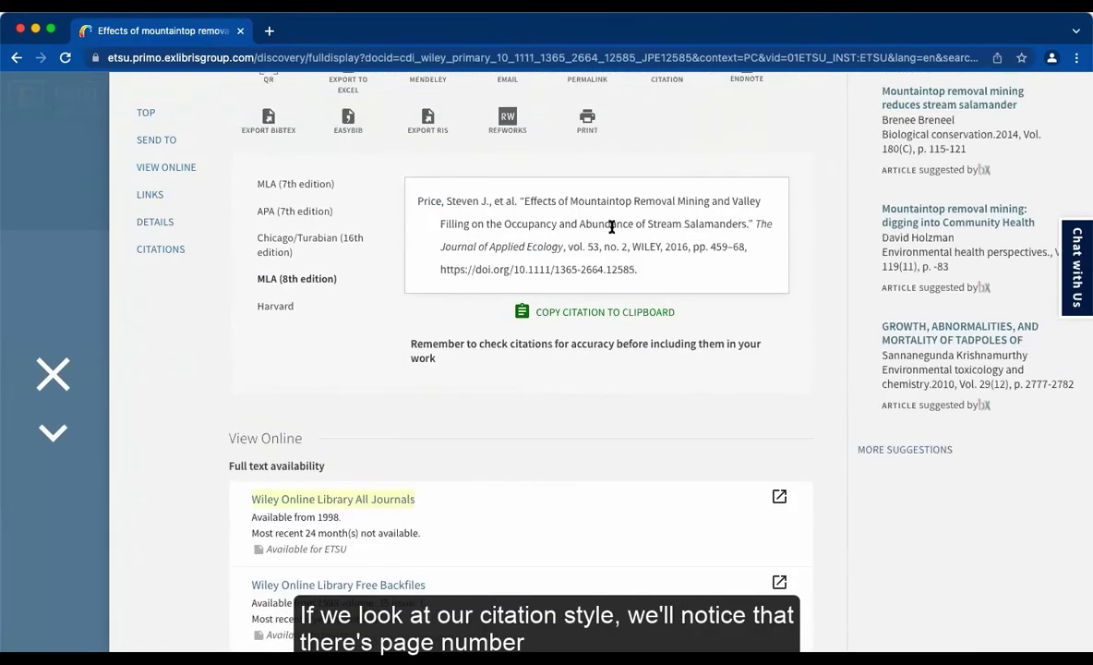
left_click_drag(746, 248, 423, 274)
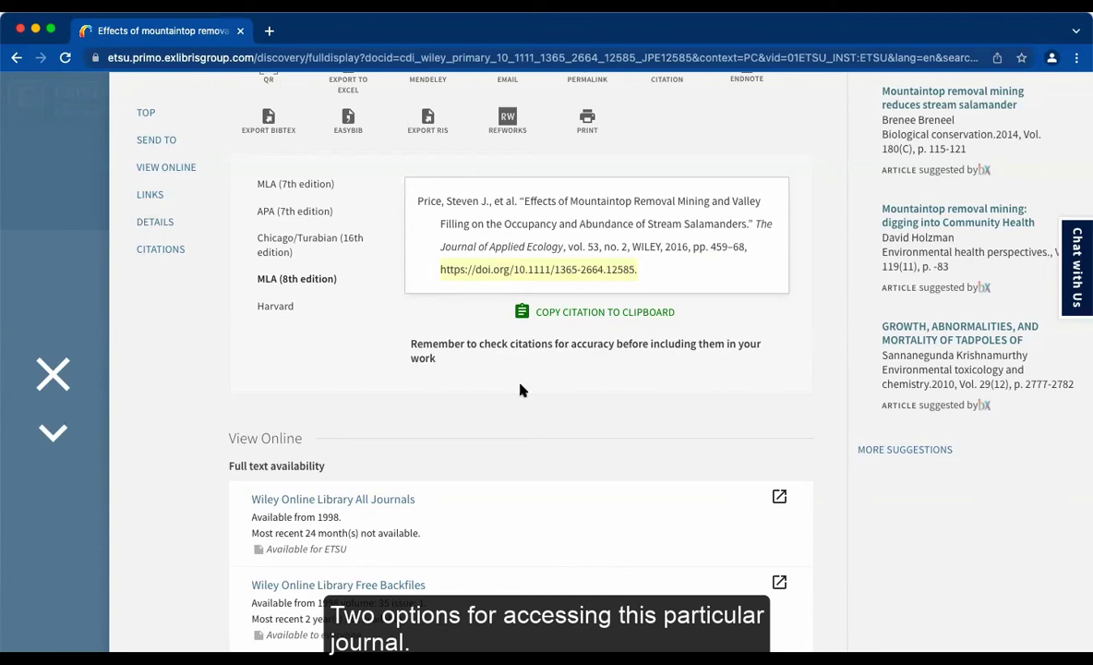
left_click(53, 374)
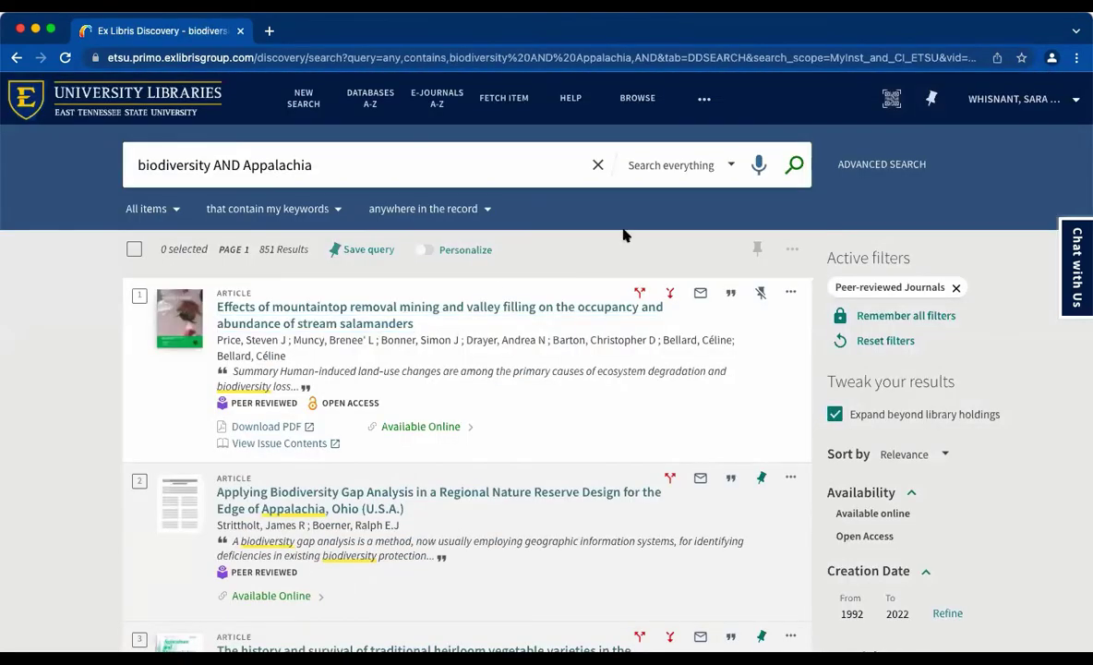
Open Advanced Search, prefilled with Any field contains biodiversity AND Appalachia.
left_click(866, 176)
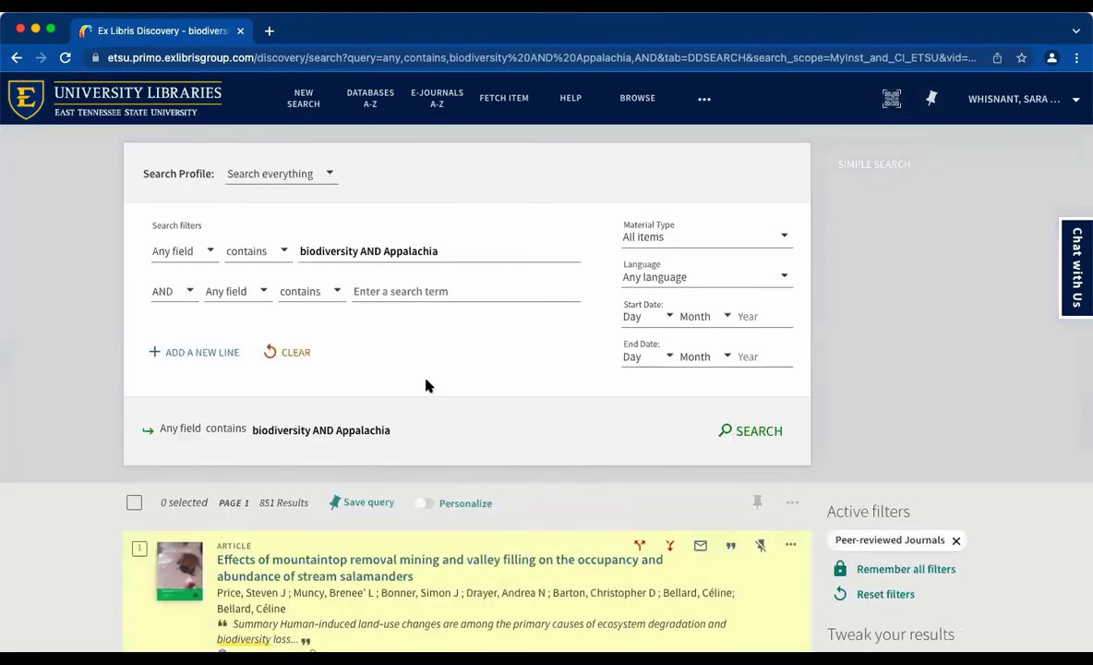
scroll(384, 467, "down", 3)
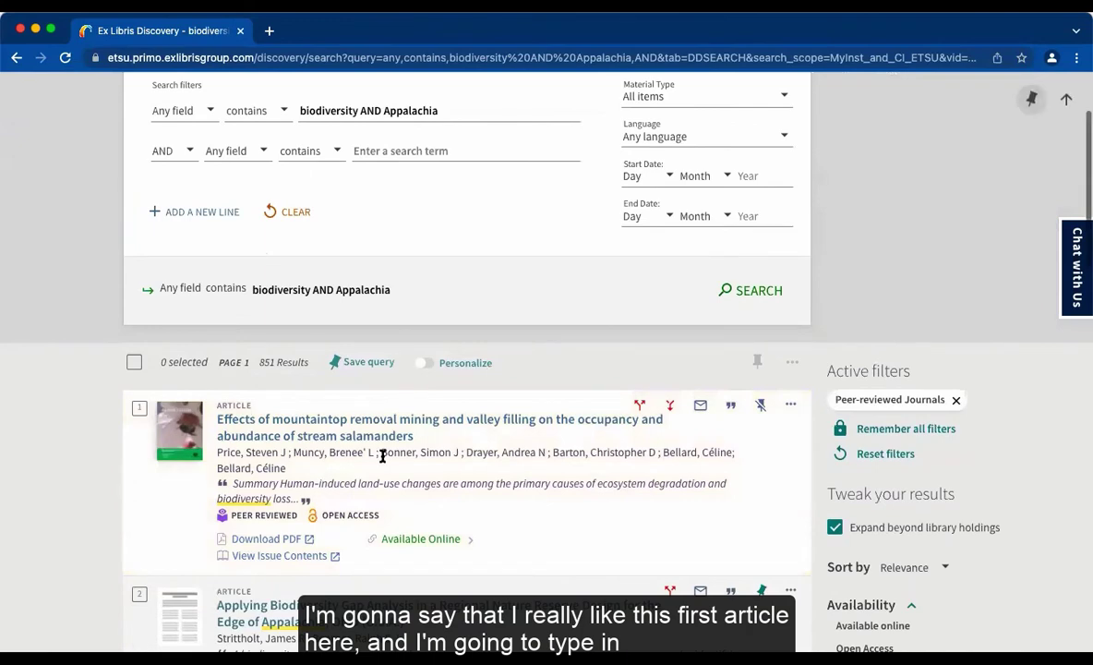
scroll(461, 242, "up", 2)
Build the query Subject contains Appalachia AND Land Use AND coal mining.
triple_click(477, 226)
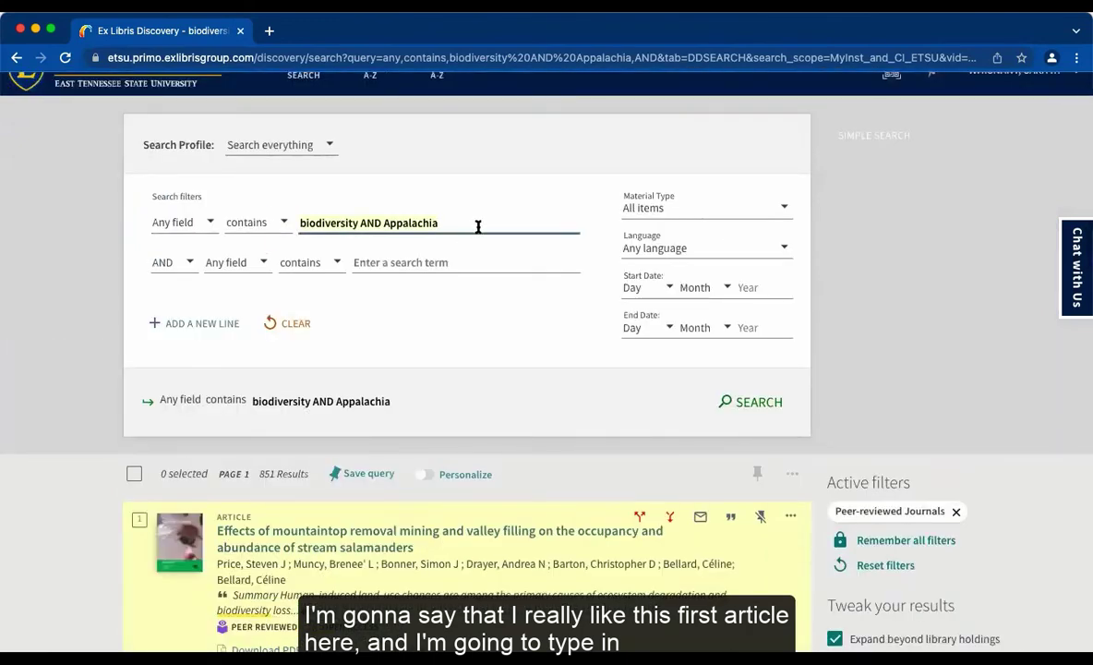
type("Ap")
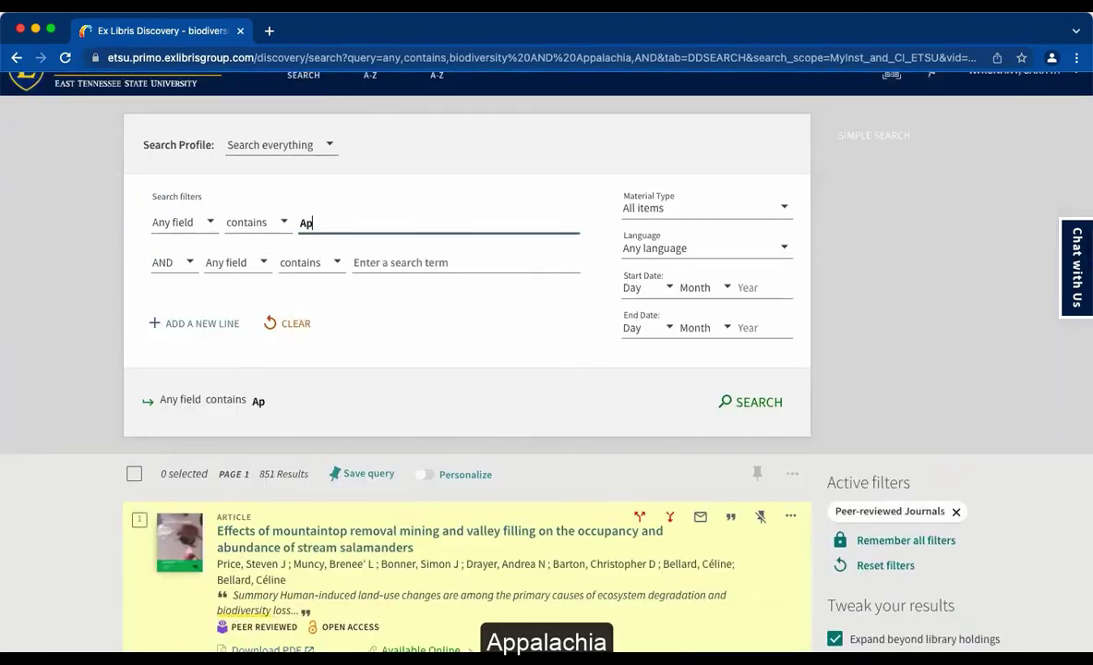
type("palachia")
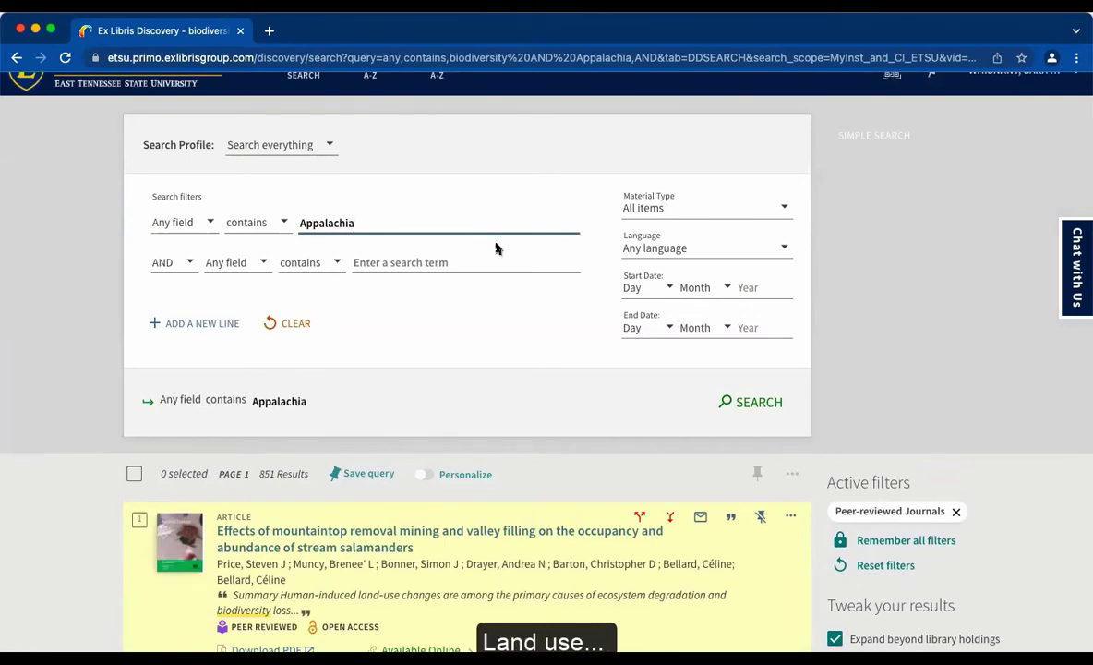
left_click(500, 262)
type("Land Use")
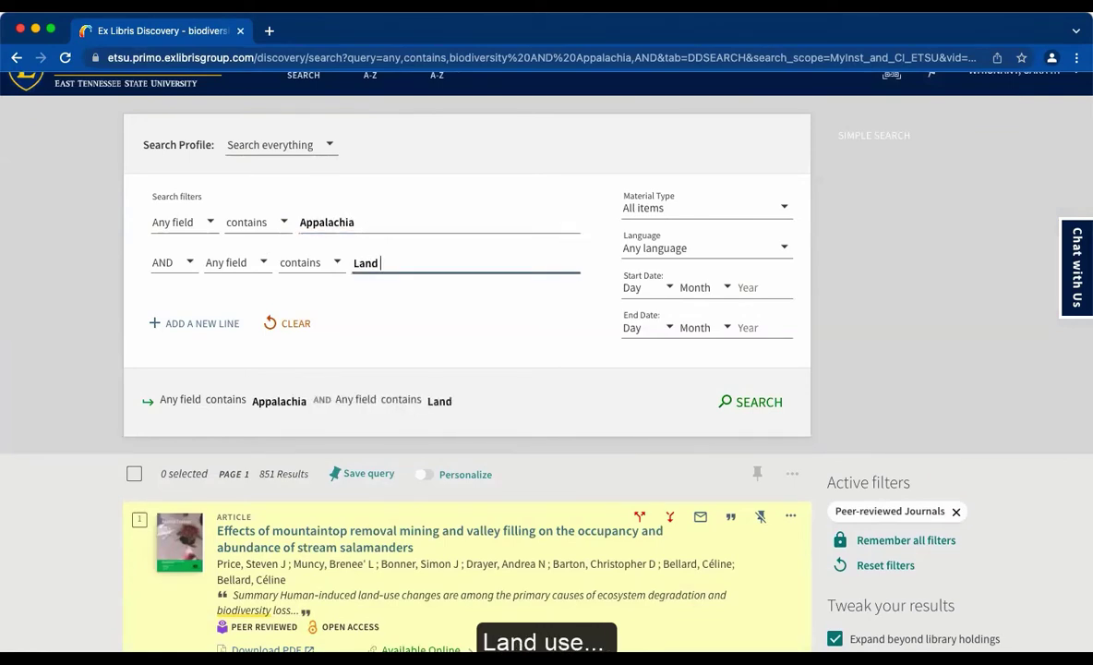
left_click(195, 323)
left_click(397, 302)
type("coal mining")
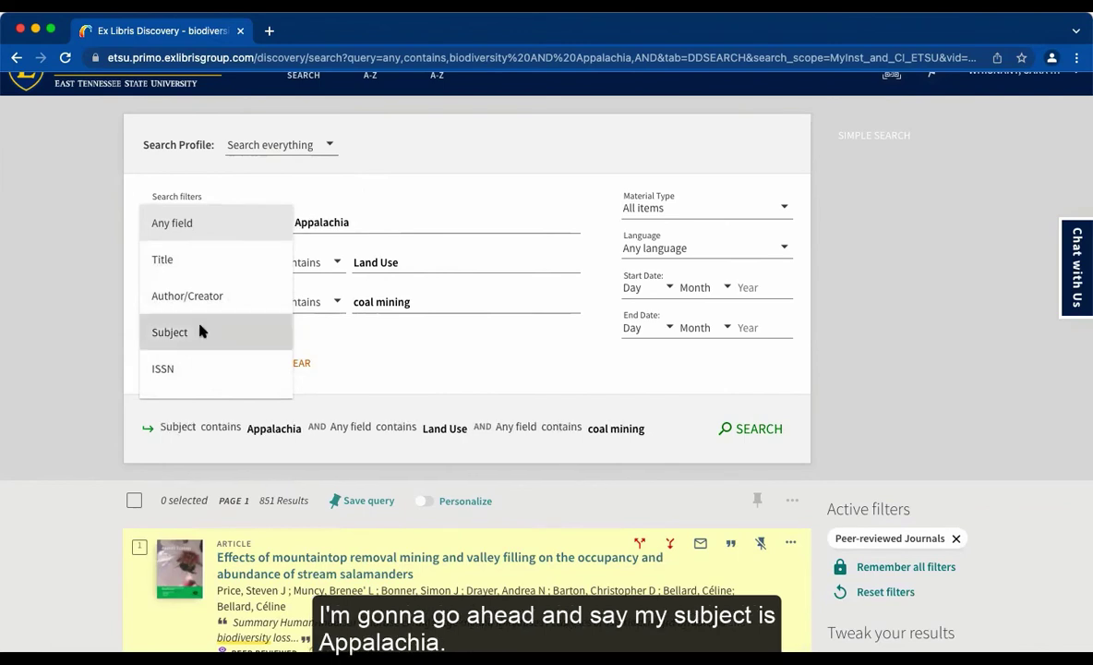
left_click(200, 331)
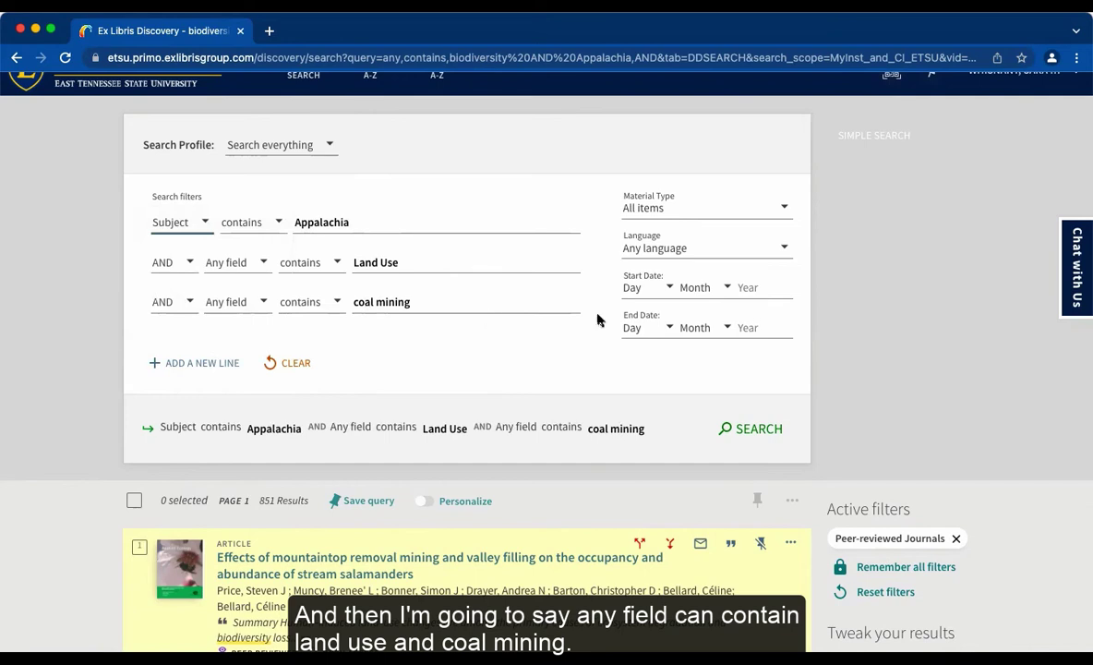
Review the Material Type options, leaving it at All items.
left_click(779, 215)
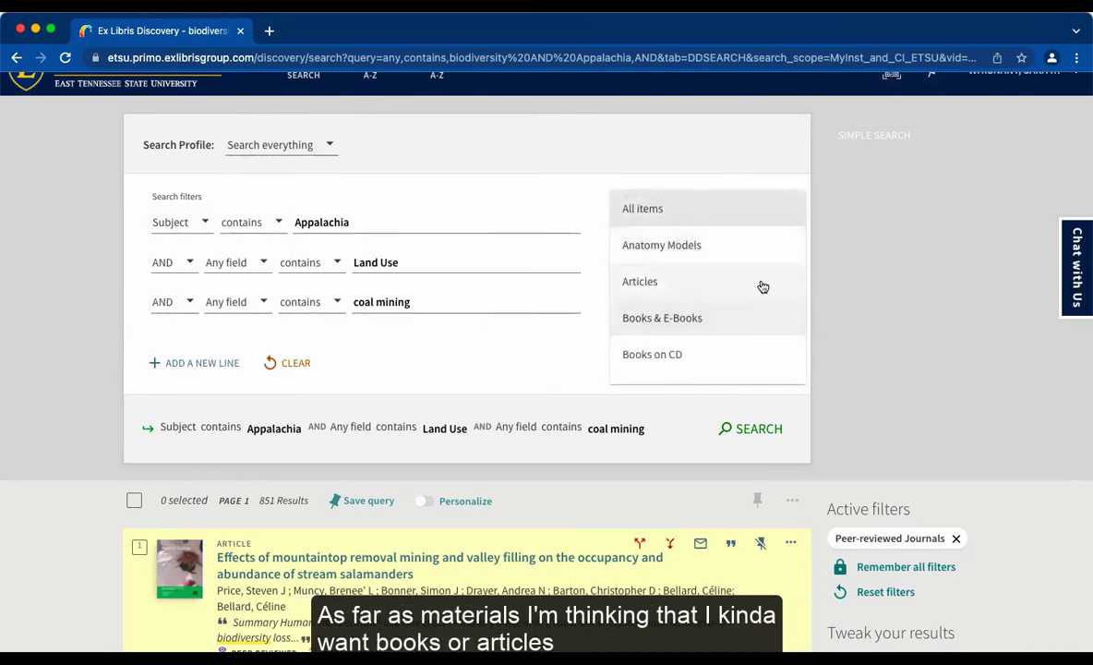
scroll(763, 285, "down", 10)
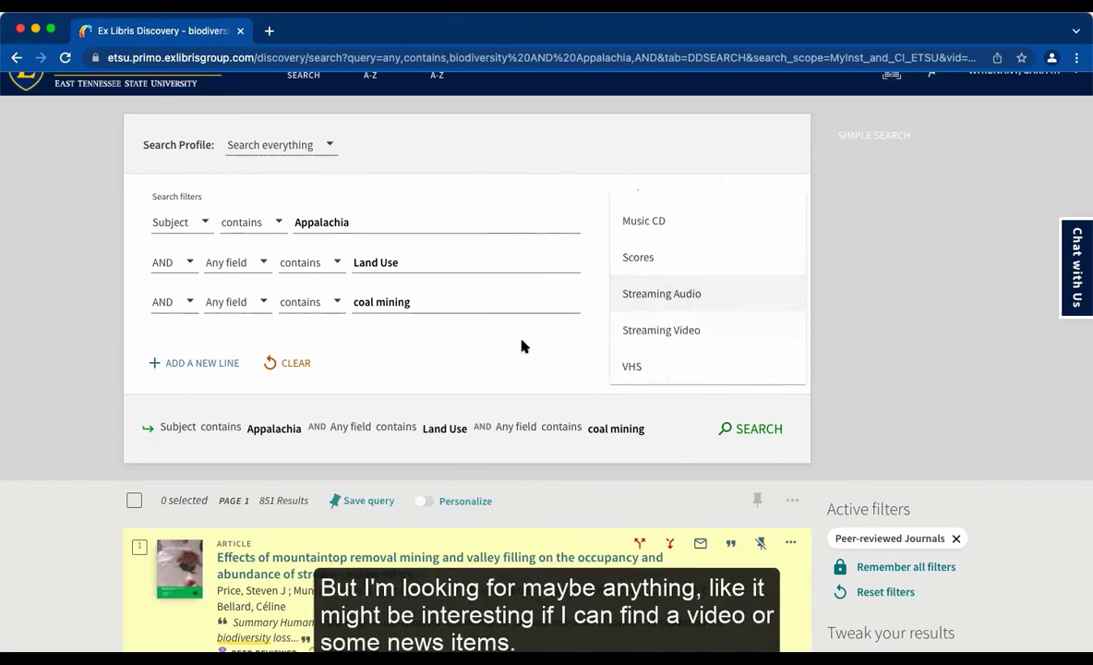
left_click(517, 369)
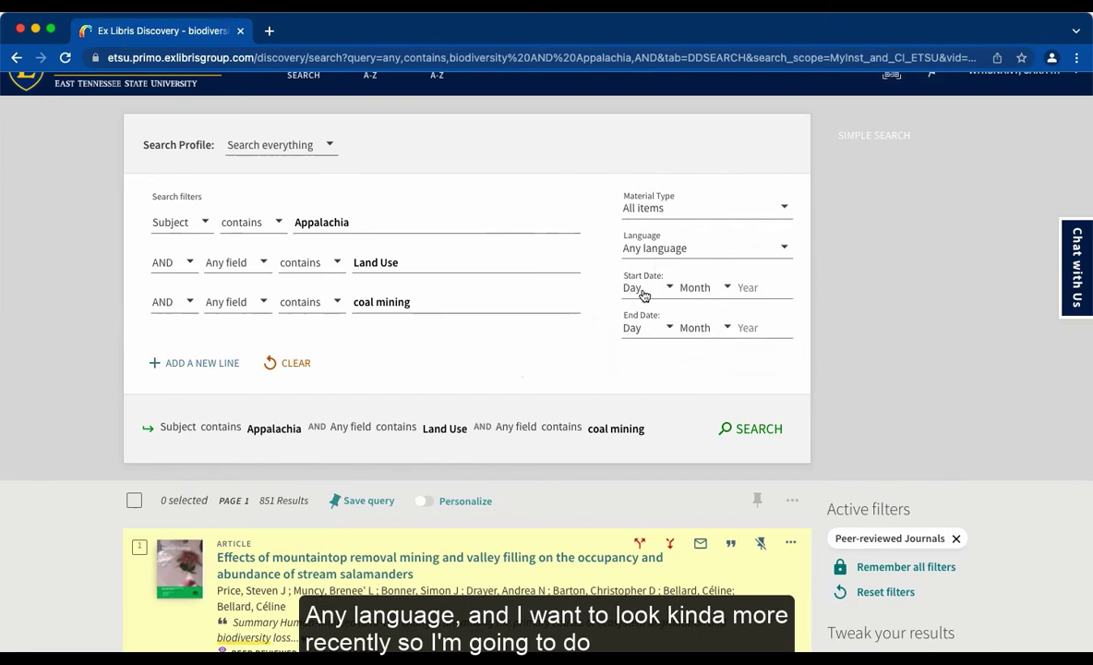
Set Start Date Year 2010 and End Date Year 2022, keeping AND as the operator.
left_click(751, 292)
type("2010")
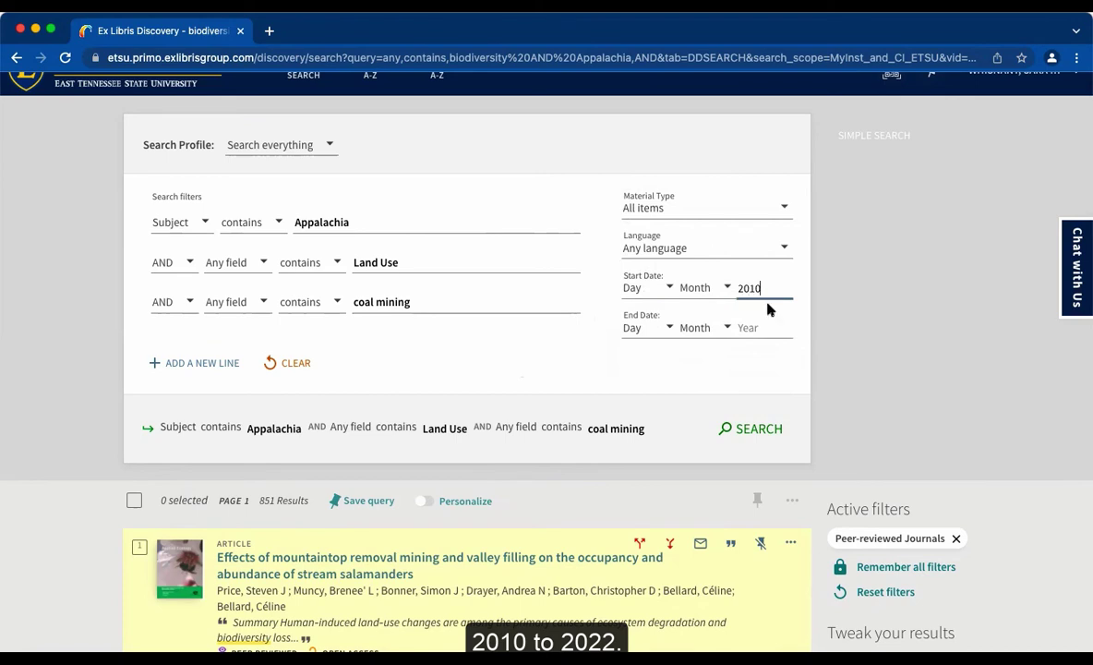
left_click(770, 324)
type("20")
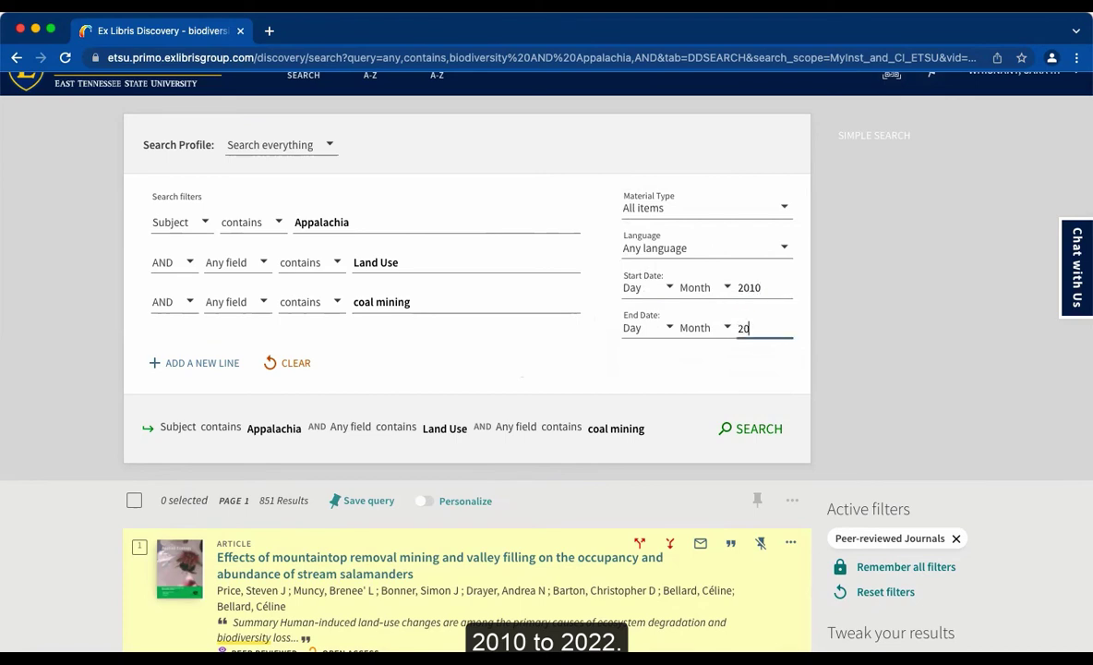
type("22")
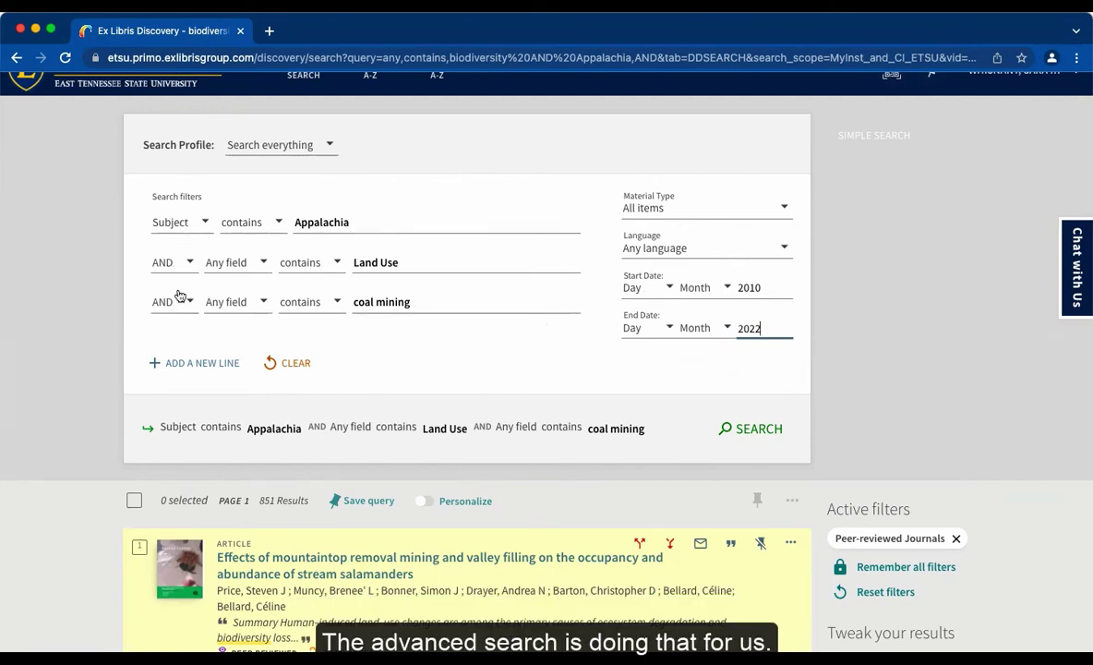
left_click(172, 255)
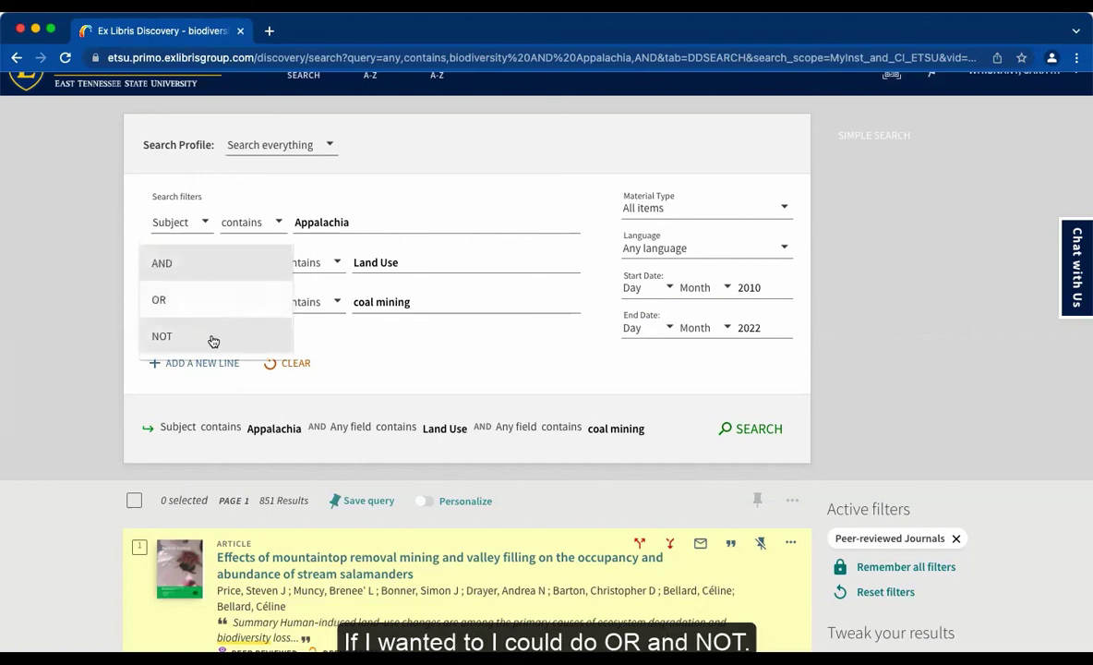
left_click(444, 349)
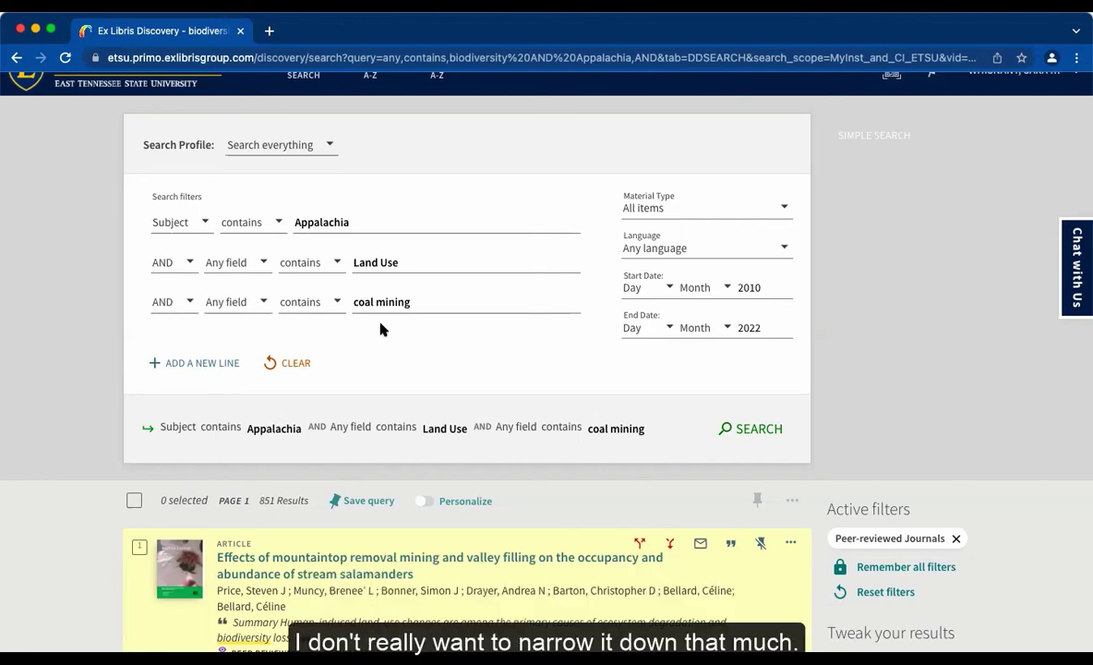
Run the search, browse the 86 results and facets, then start a New Search.
left_click(755, 441)
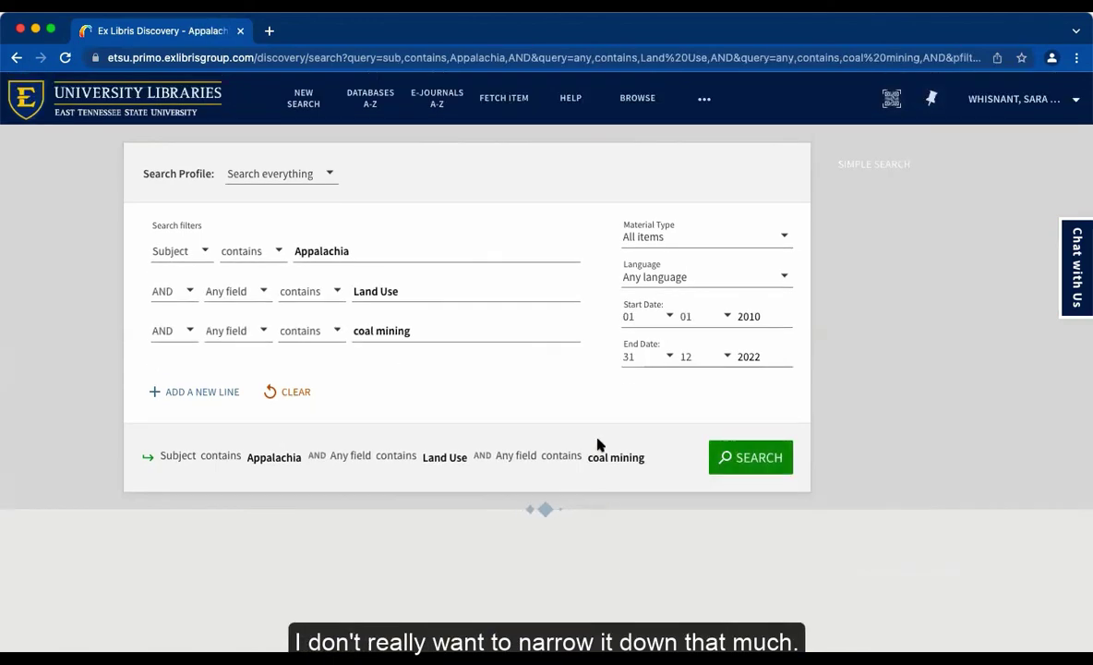
scroll(496, 427, "down", 8)
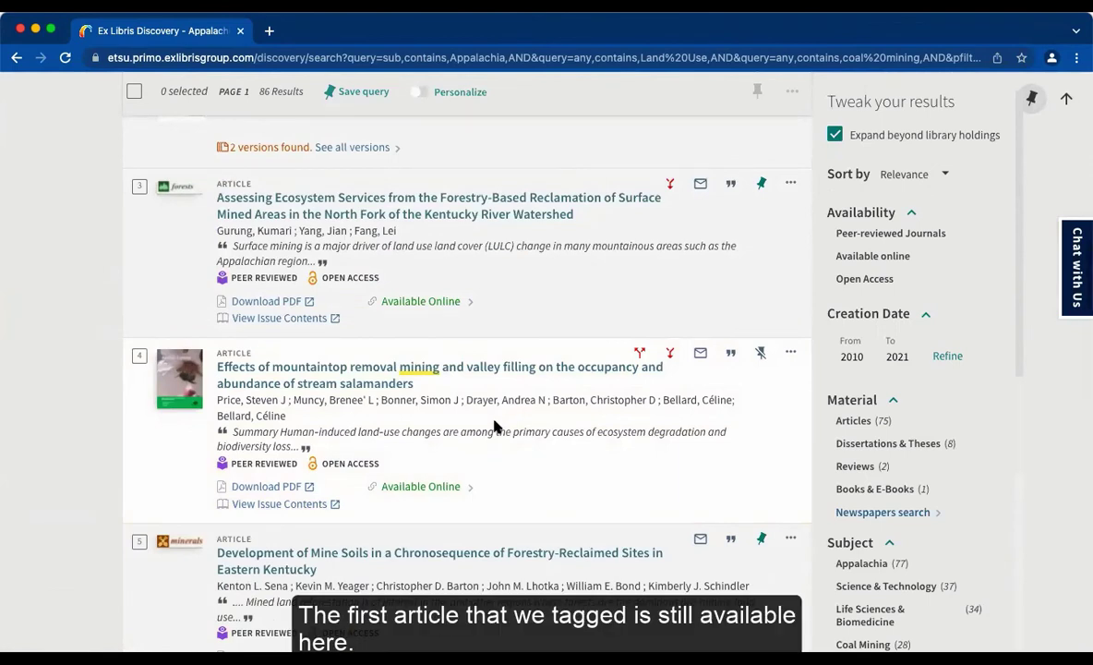
scroll(495, 426, "down", 1)
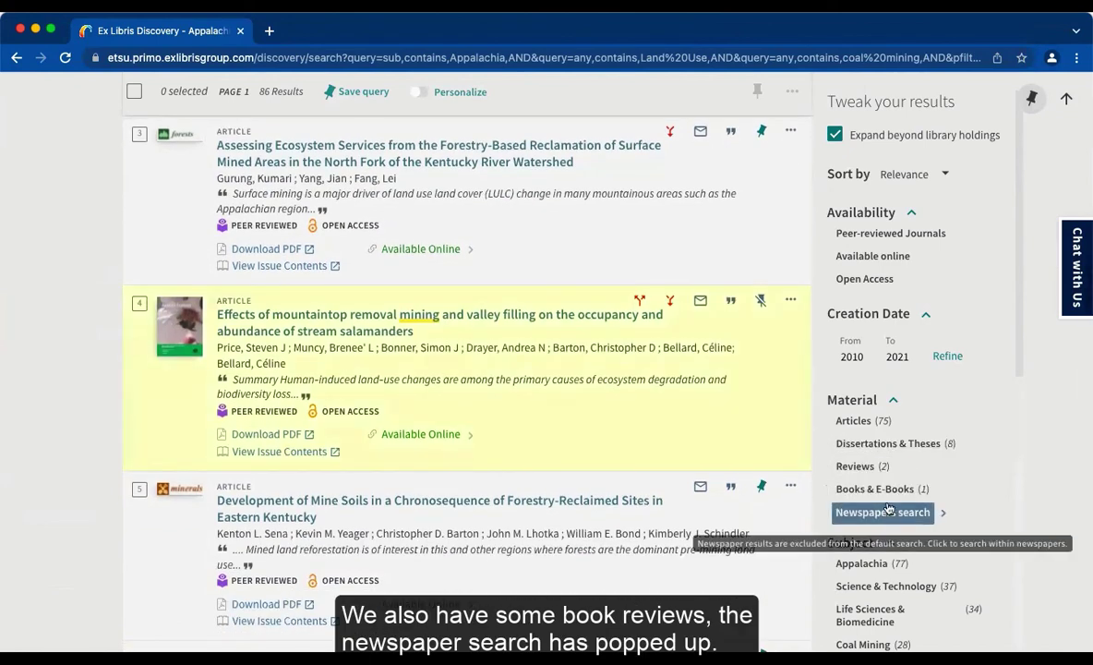
scroll(906, 515, "down", 3)
scroll(307, 292, "up", 7)
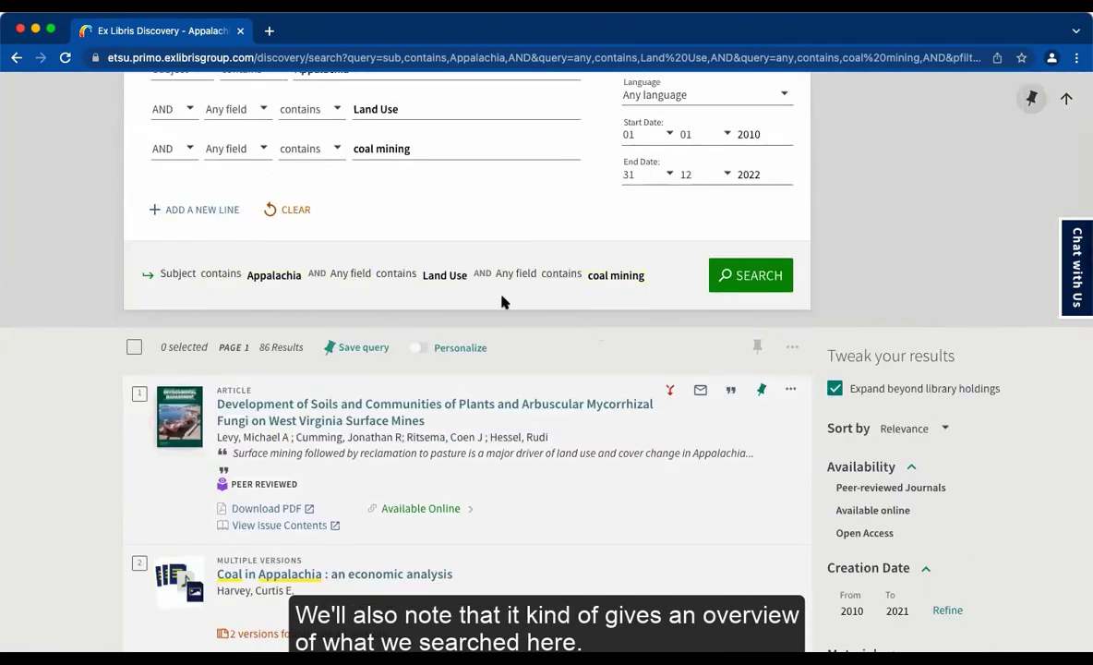
scroll(500, 300, "up", 4)
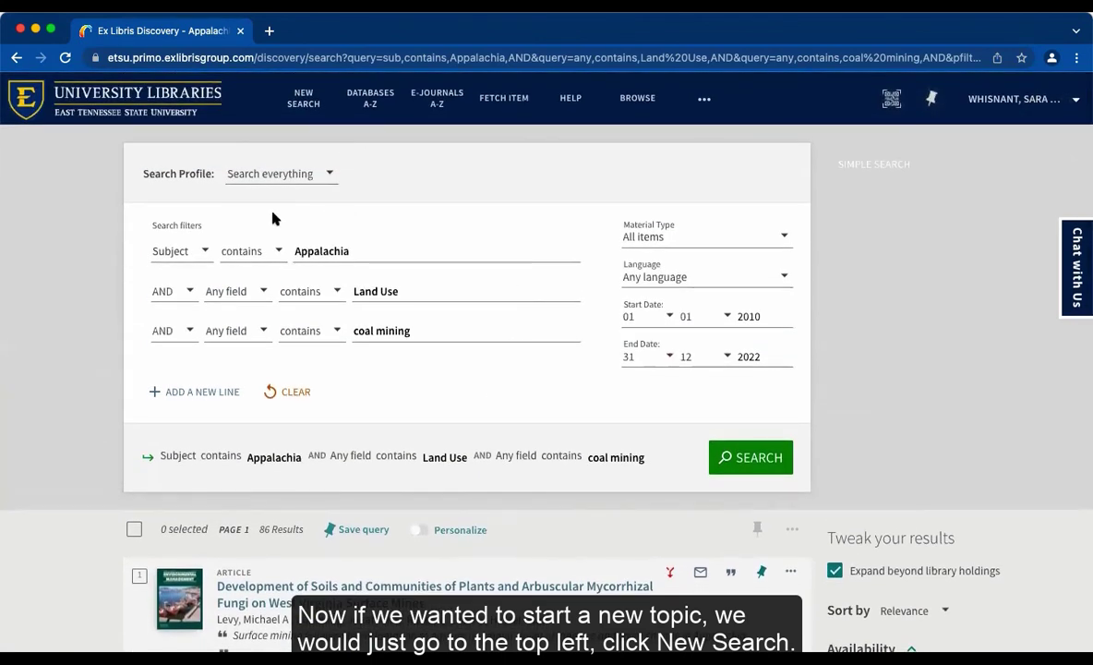
left_click(305, 102)
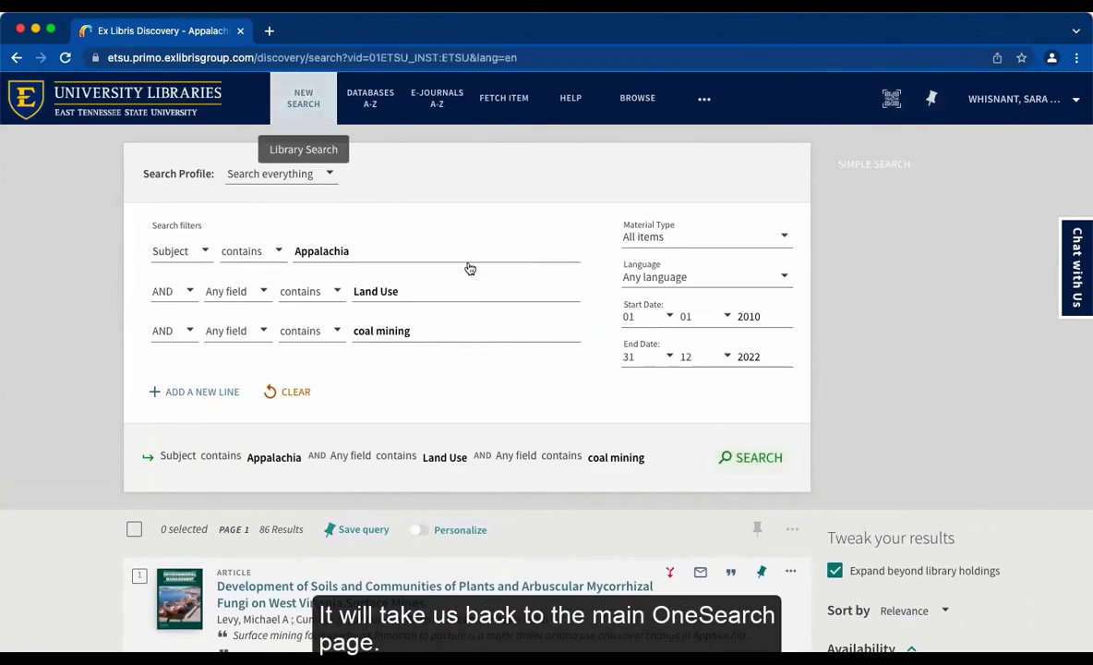